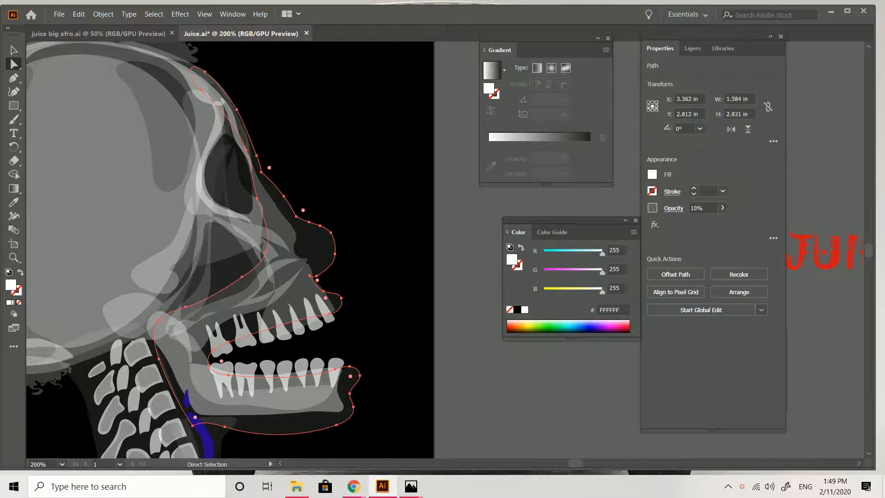
key(Delete)
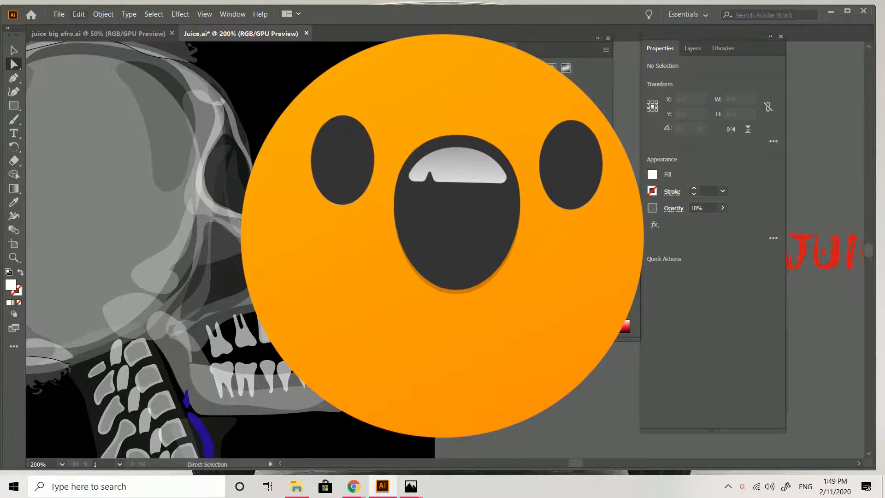
click(79, 14)
click(92, 23)
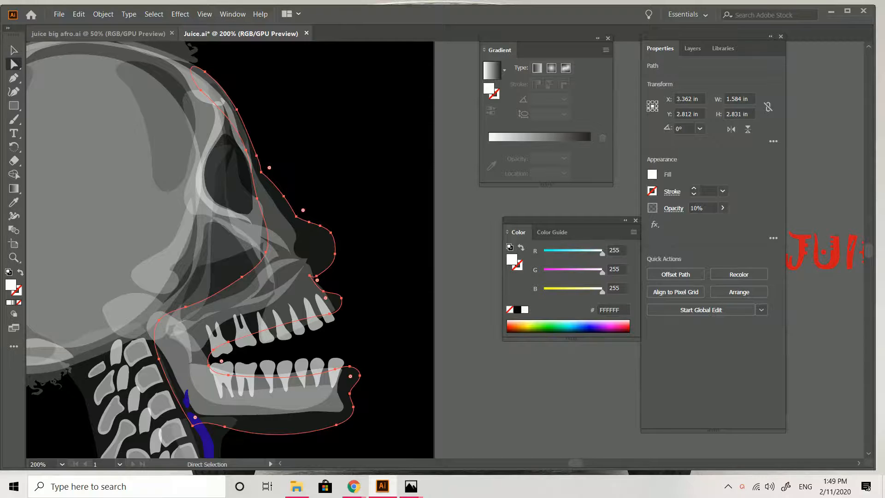
- Reshape the tip of the nose on the translucent face outline by shifting its front anchor point outward and smoothing the adjoining curve
key(ctrl+equal)
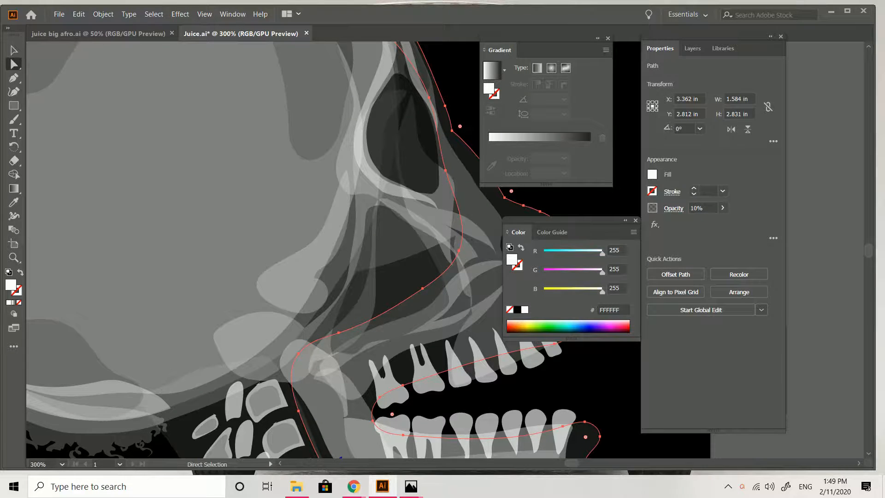
scroll(258, 249, right, 5)
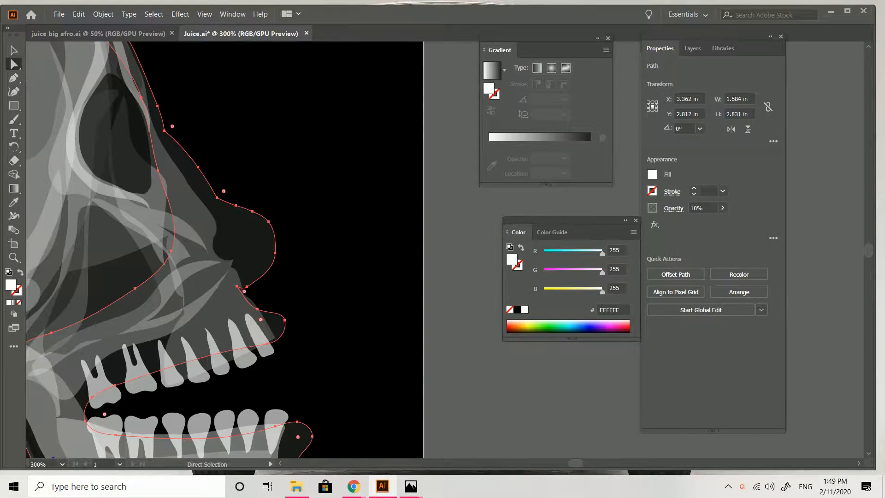
click(217, 198)
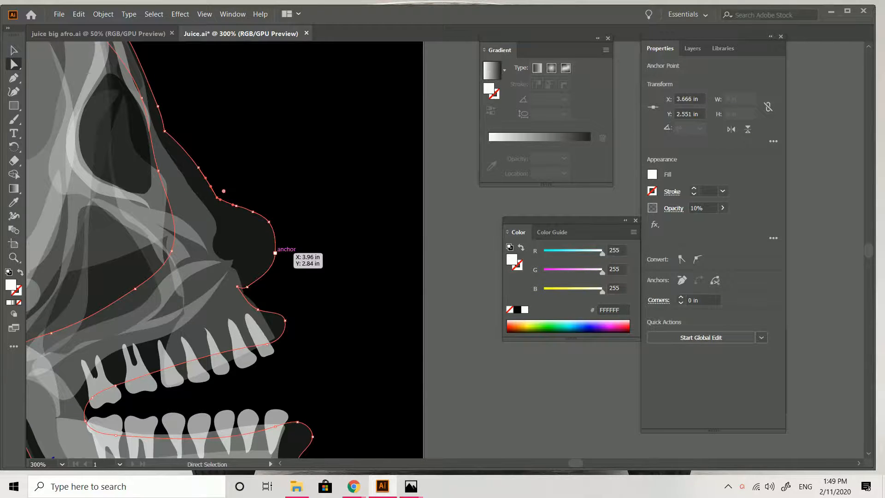
click(275, 253)
drag(275, 252, 277, 271)
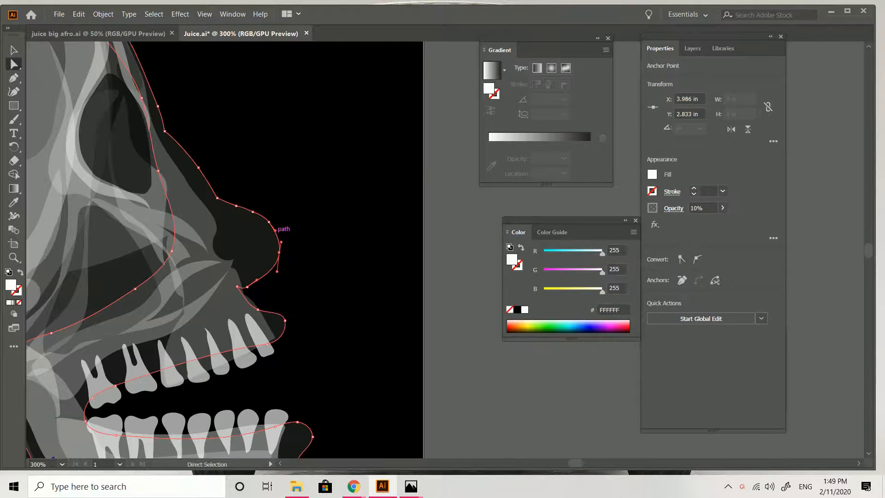
drag(276, 229, 277, 231)
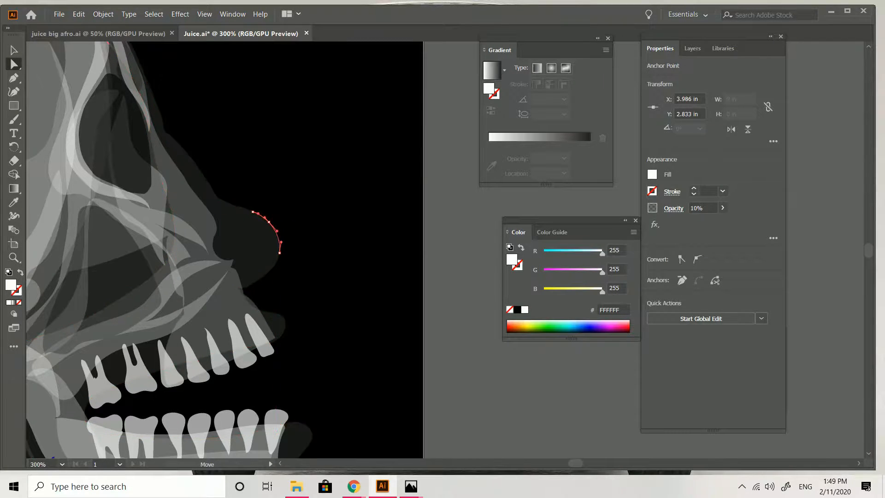
click(616, 185)
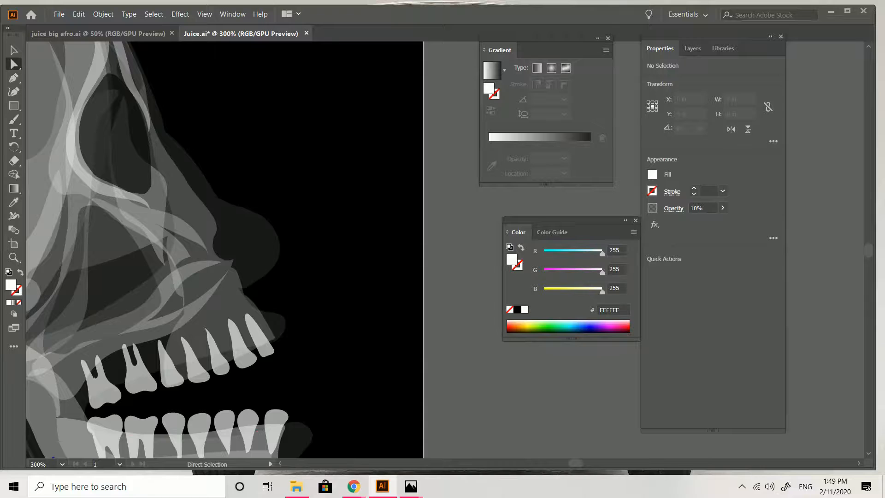
- Show the x-tras layer and examine the reference skull image and spare artwork beside the artboard
key(ctrl+minus)
key(ctrl+minus)
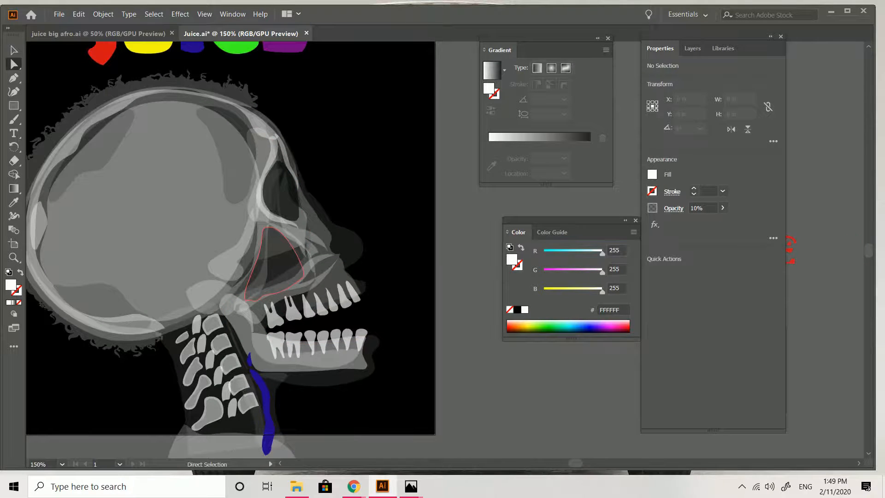
key(ctrl+minus)
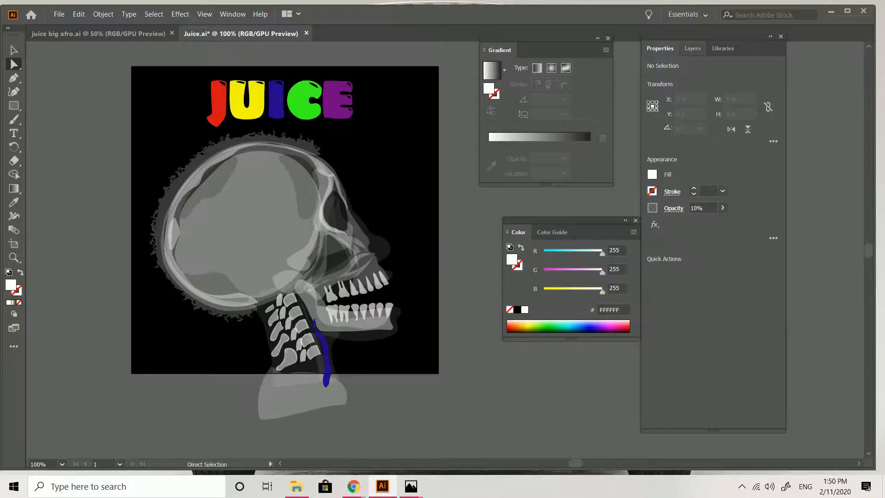
click(693, 48)
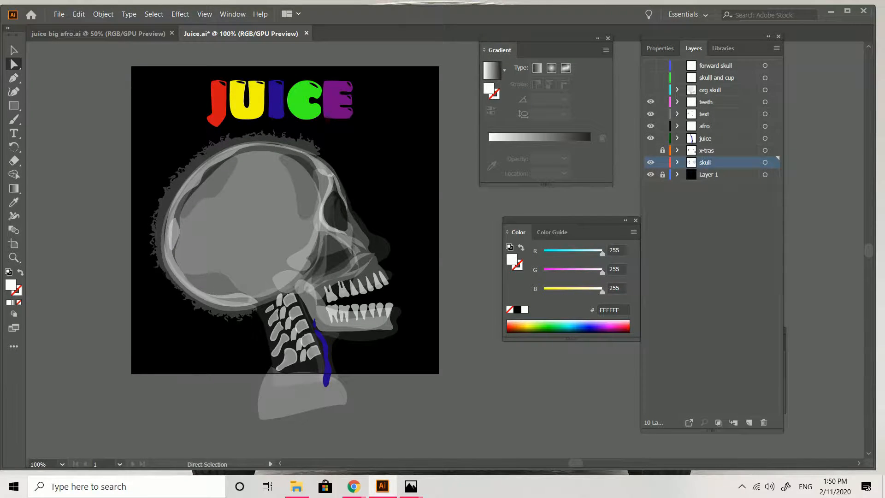
click(650, 150)
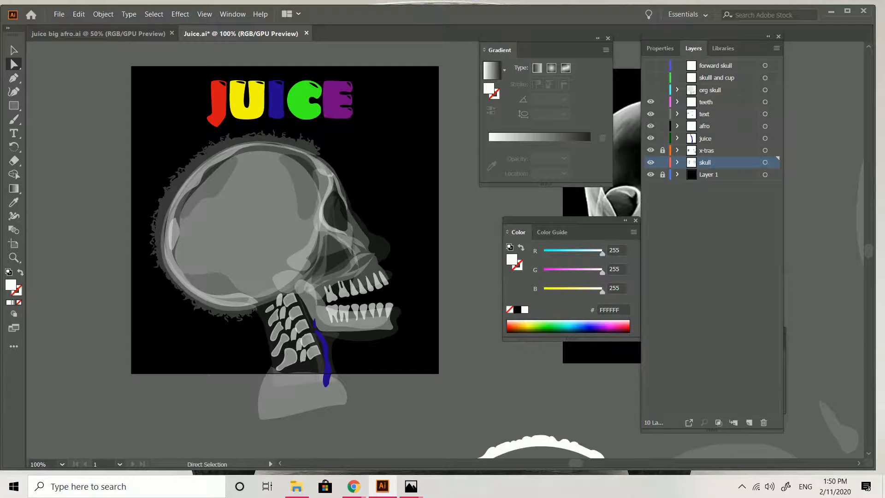
scroll(285, 248, right, 8)
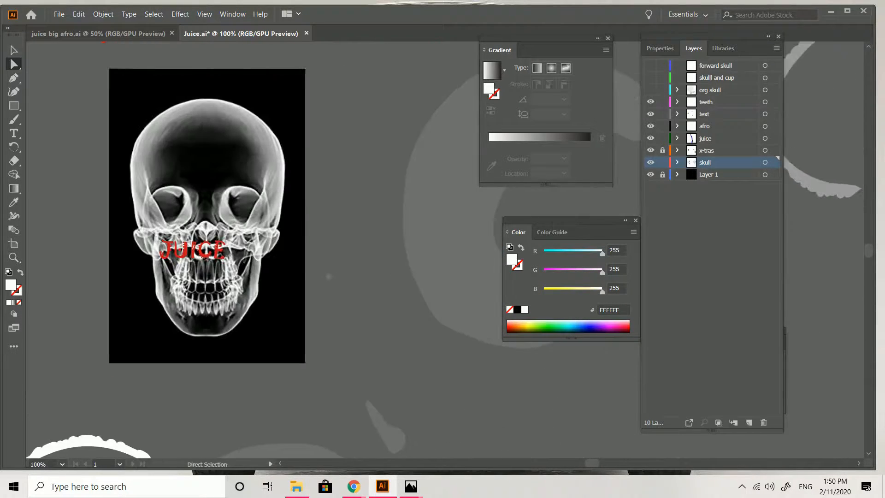
scroll(285, 249, left, 3)
key(ctrl+minus)
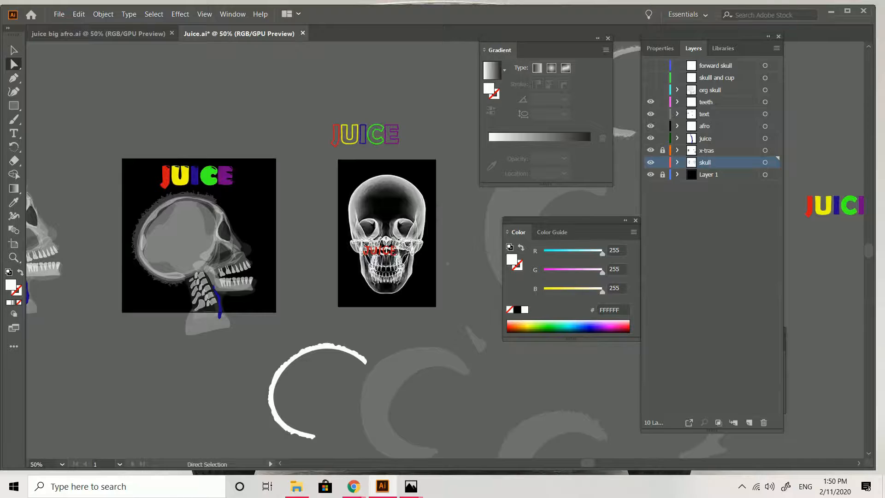
- Move the outlined JUICE lettering to just above the artboard and delete the plain red JUICE text beside it
click(373, 125)
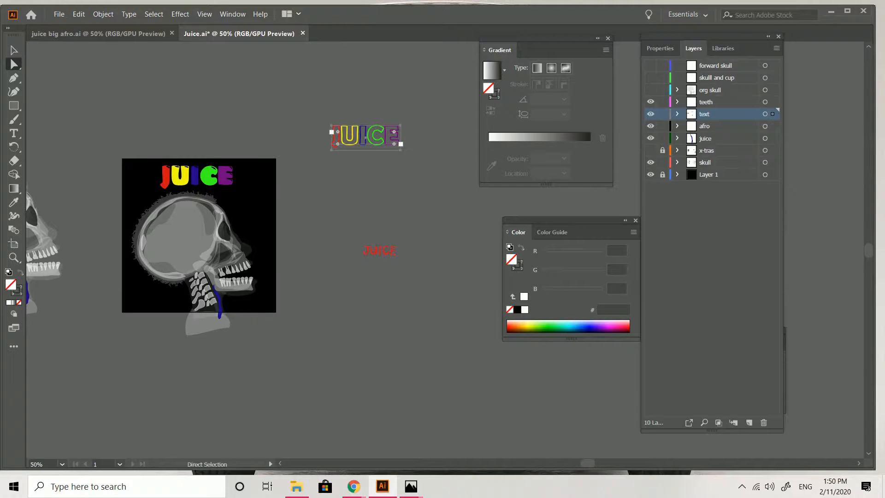
key(v)
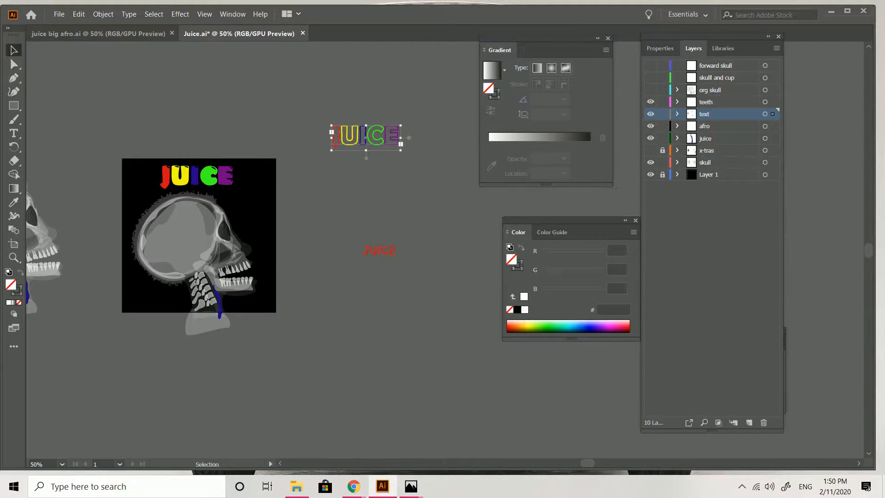
drag(400, 143, 220, 139)
key(ctrl+shift+a)
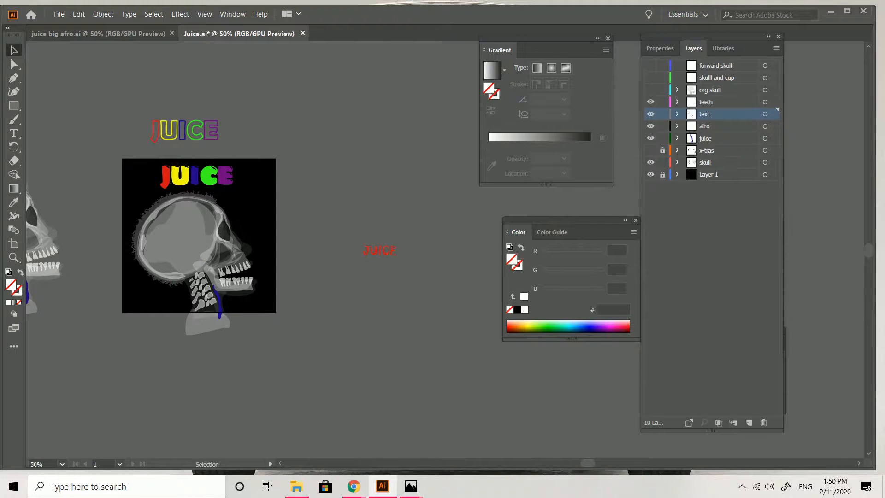
click(379, 251)
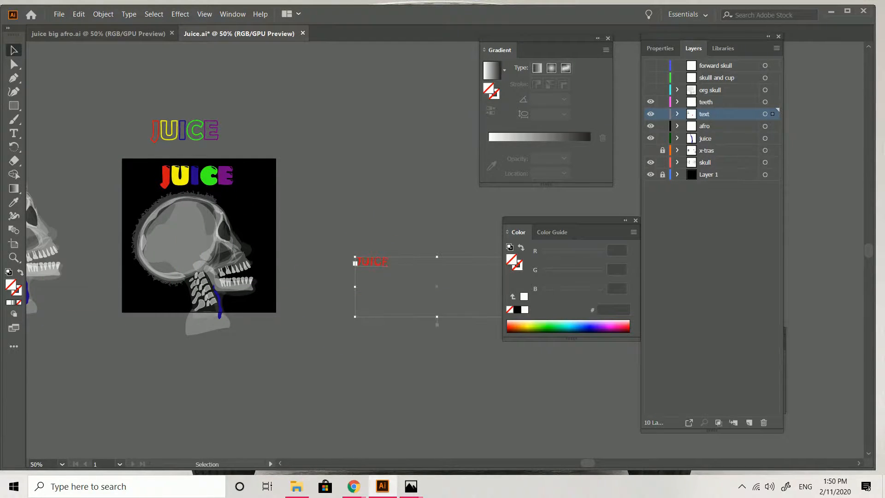
key(Delete)
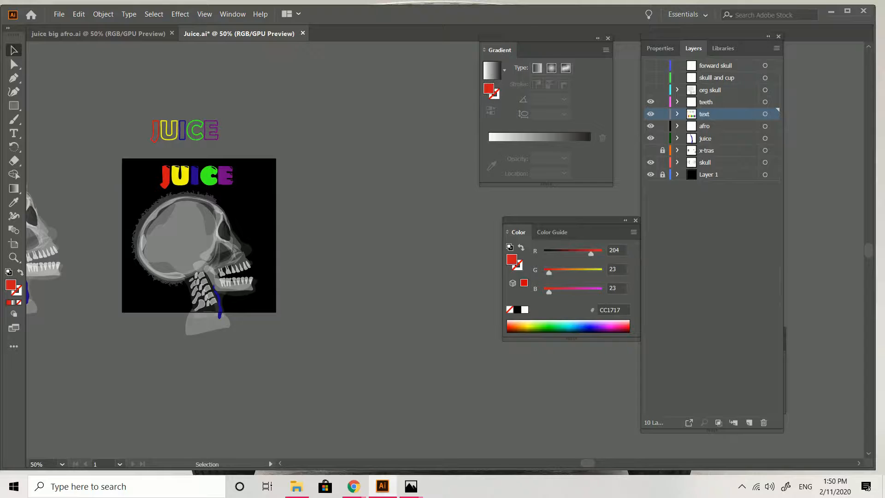
- Paste a copy of the outlined JUICE lettering, remove that copy again and save the document
key(ctrl+equal)
key(ctrl+equal)
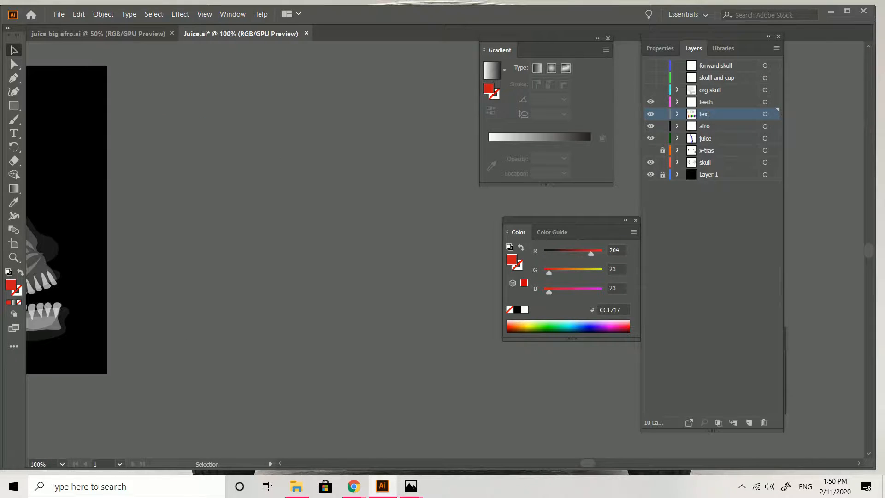
drag(587, 463, 574, 462)
scroll(277, 240, right, 3)
scroll(277, 240, up, 5)
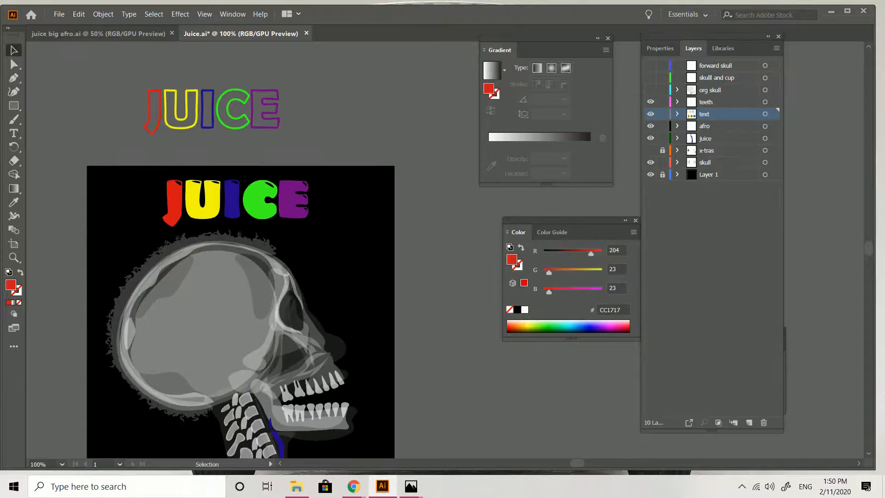
key(ctrl+v)
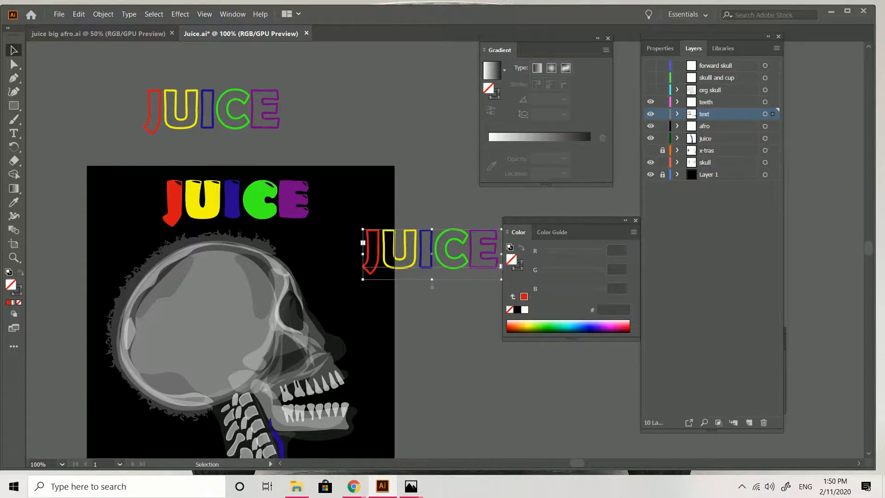
key(Delete)
key(ctrl+s)
- Raise the opacity of the black eye socket shape to about 69% and deselect it
scroll(313, 115, down, 5)
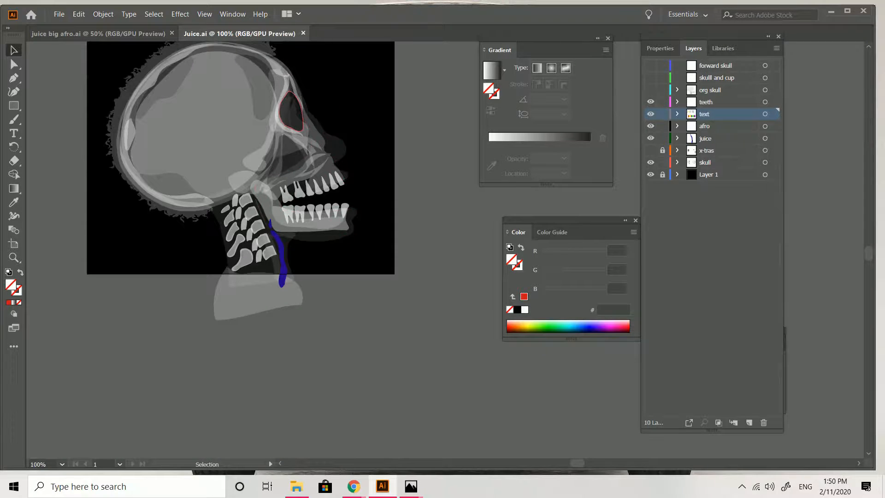
click(291, 112)
click(660, 48)
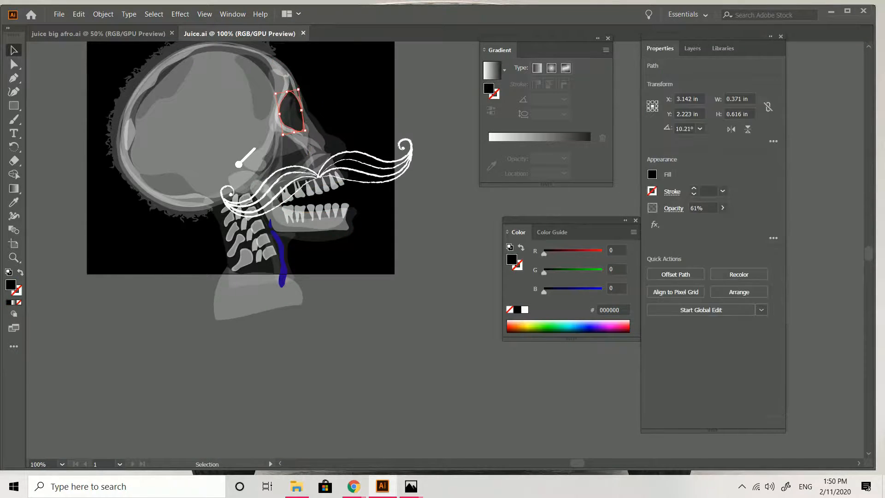
click(722, 208)
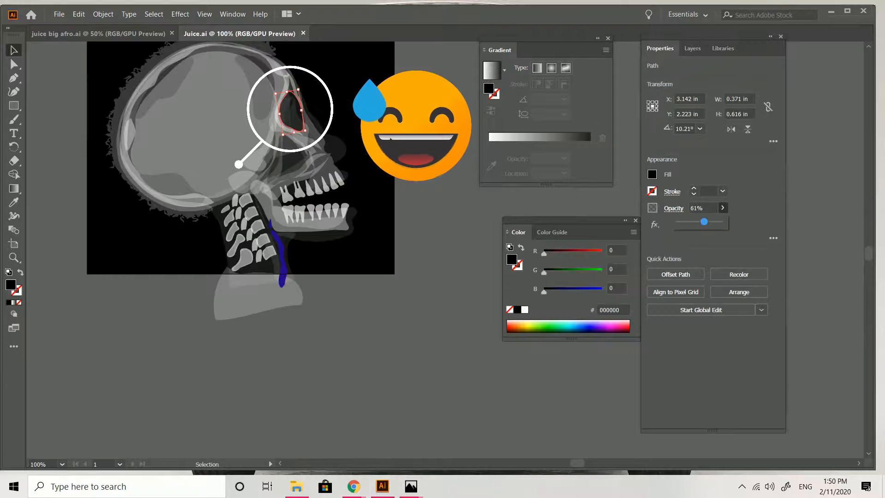
drag(704, 222, 709, 222)
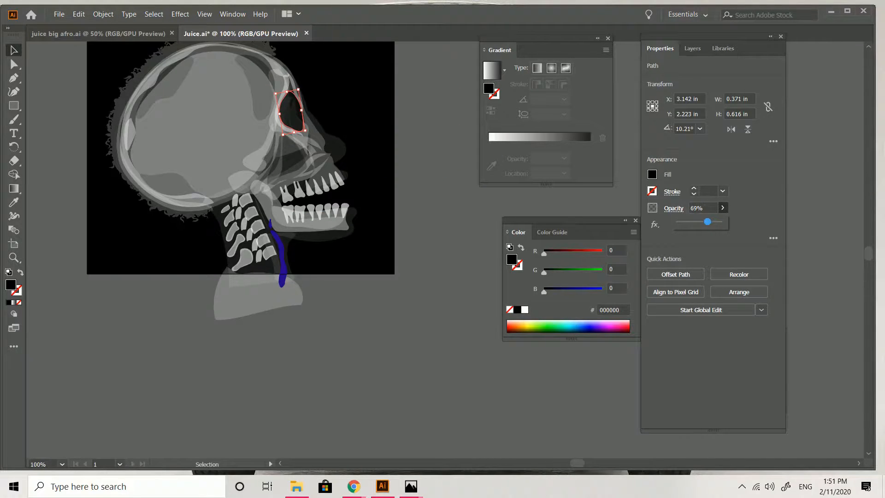
drag(707, 222, 709, 222)
key(Return)
key(ctrl+shift+a)
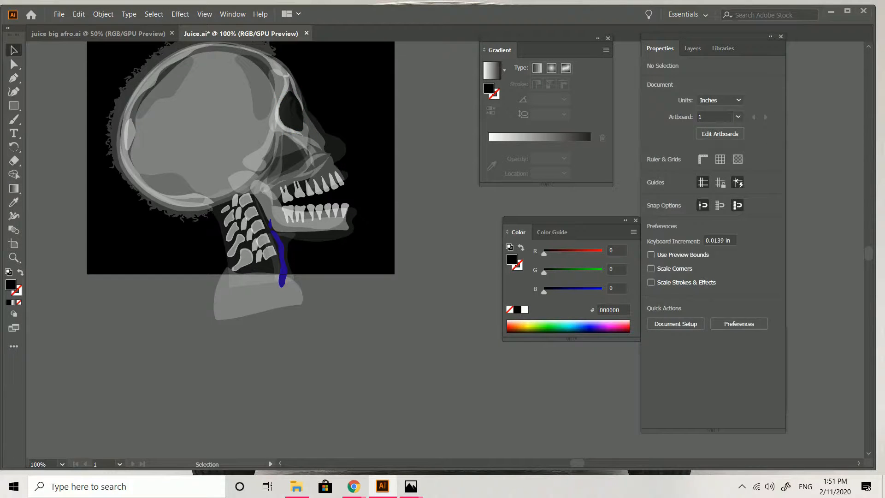
- Select the second tooth from the front in the upper jaw and display the layer it belongs to
key(ctrl+minus)
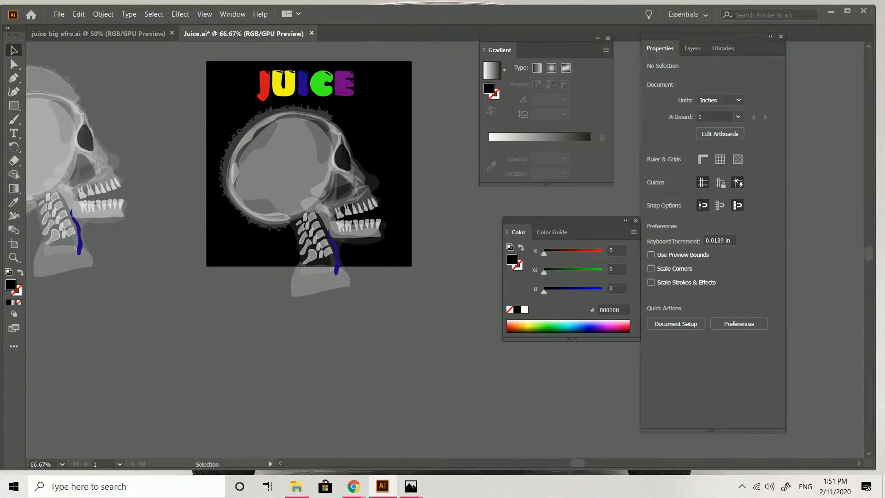
key(ctrl+minus)
key(ctrl+plus)
key(ctrl+plus)
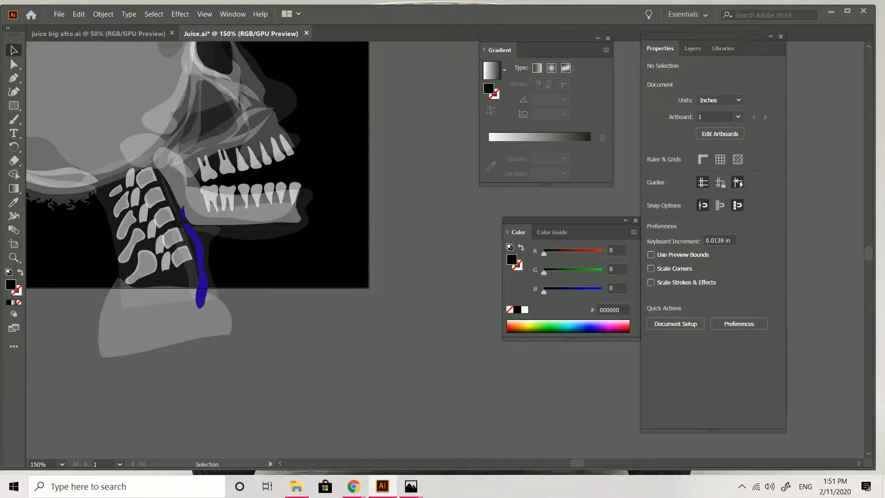
key(ctrl+plus)
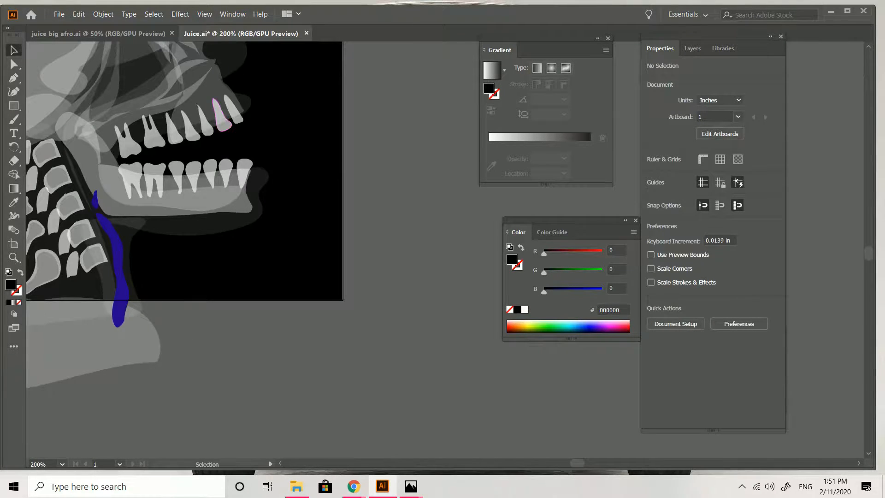
click(224, 115)
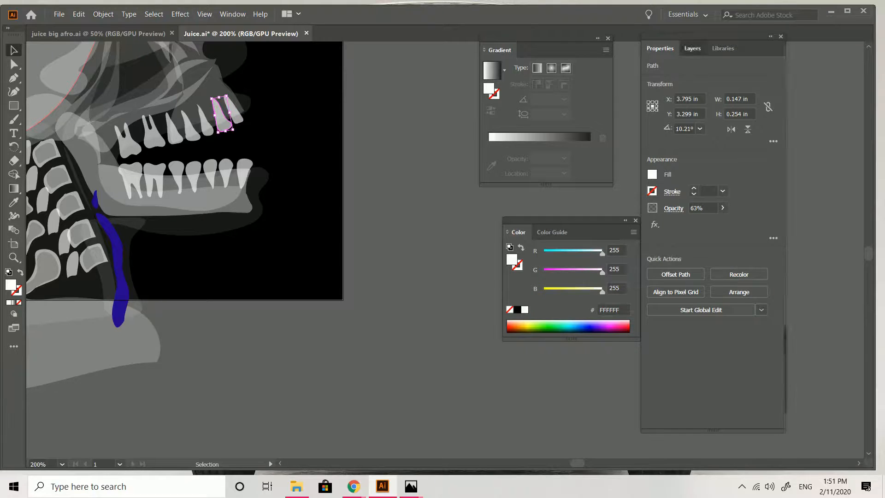
click(693, 48)
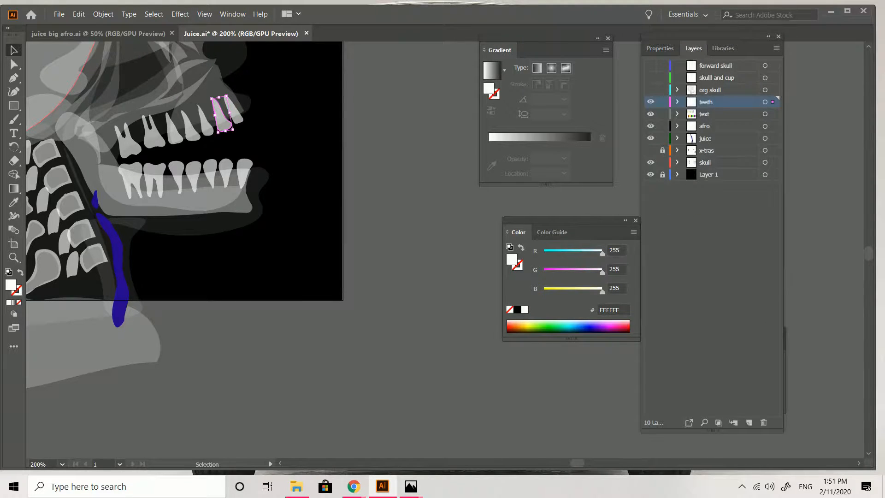
mouse_move(411, 486)
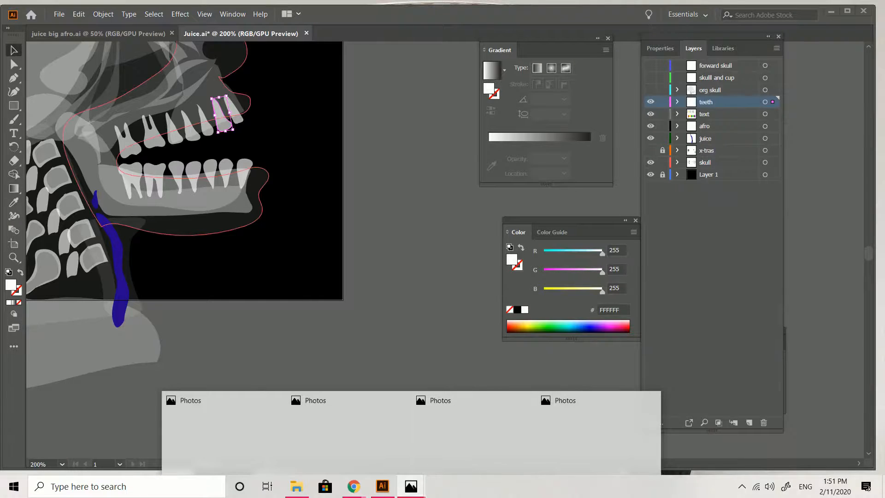
click(831, 11)
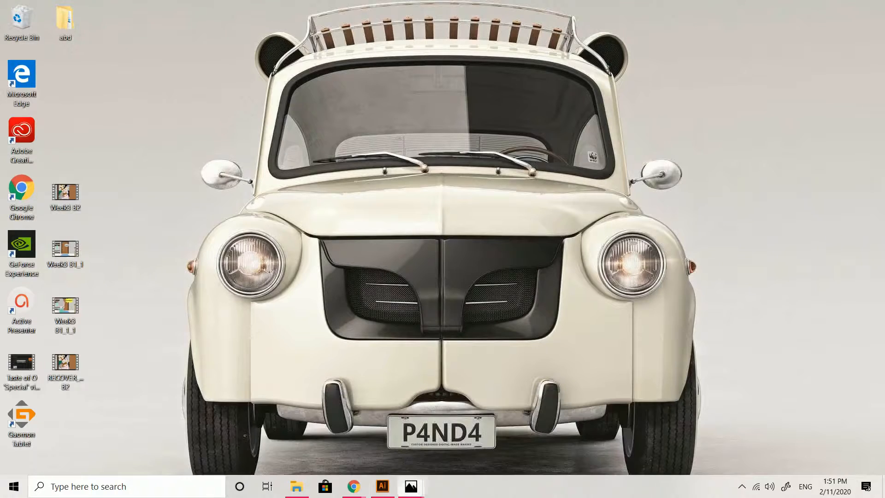
click(382, 486)
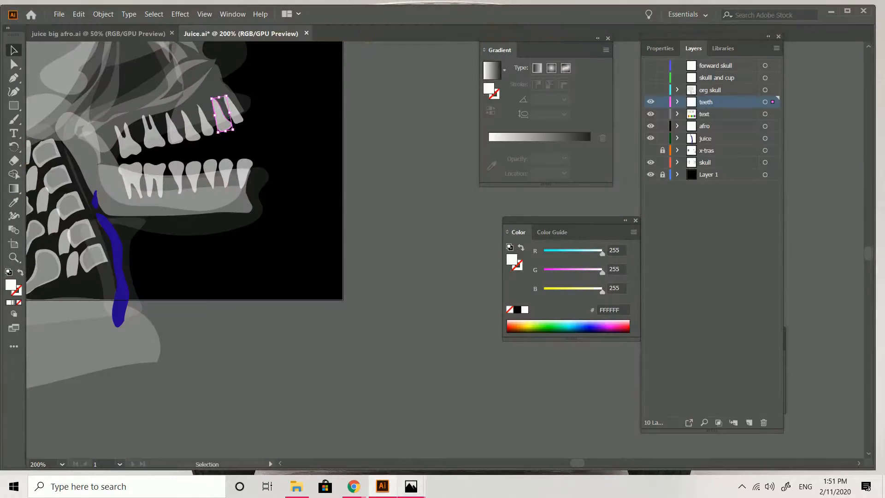
mouse_move(410, 486)
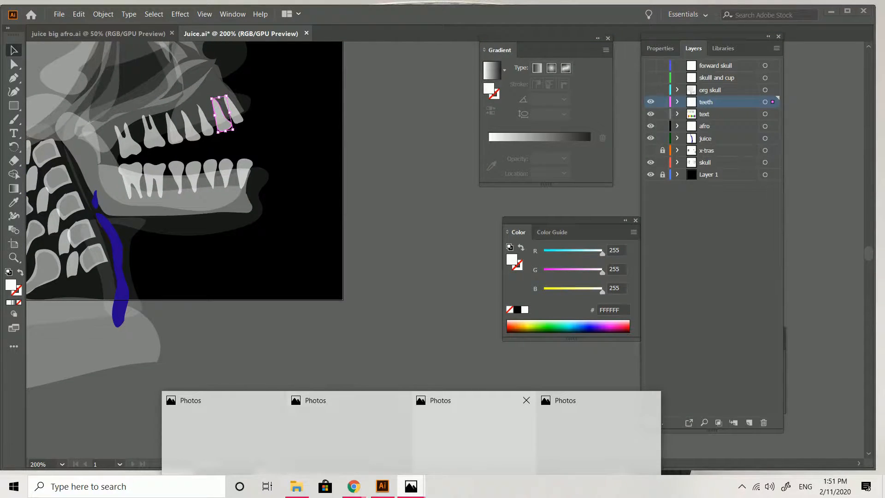
click(414, 360)
click(14, 486)
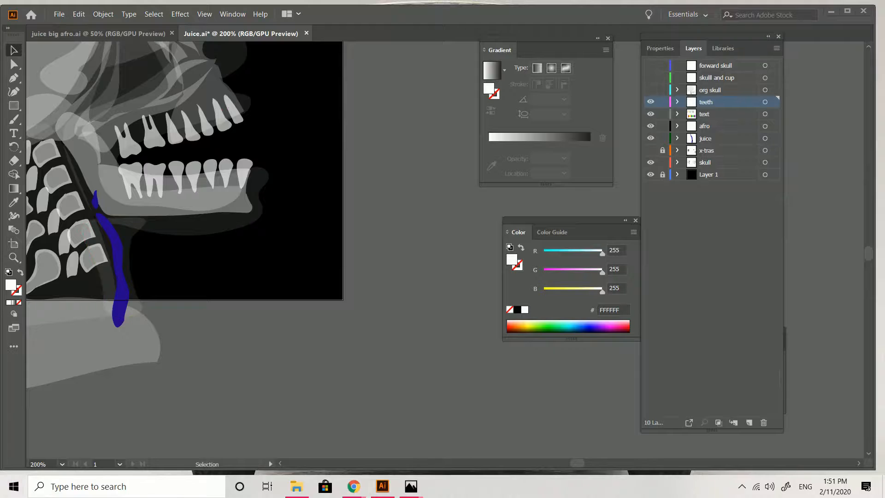
- Paste a copy of the second upper molar from the back and fit it slightly smaller inside the original tooth
click(159, 125)
click(155, 137)
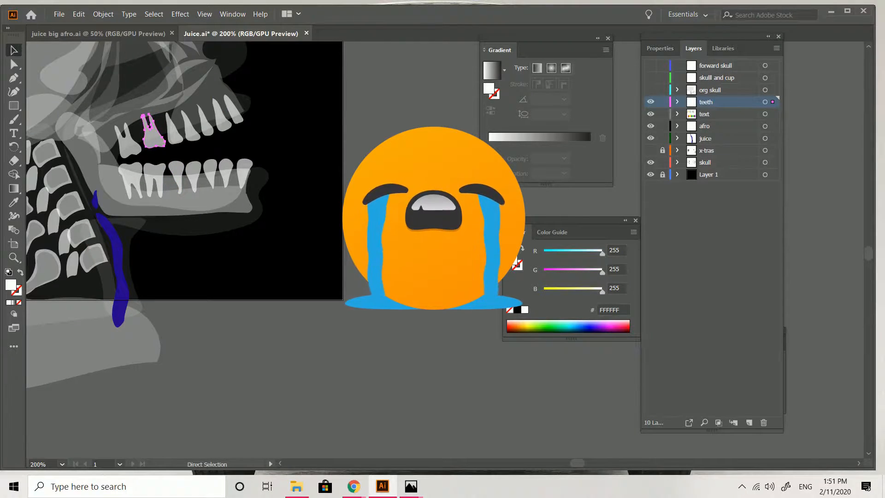
key(ctrl+v)
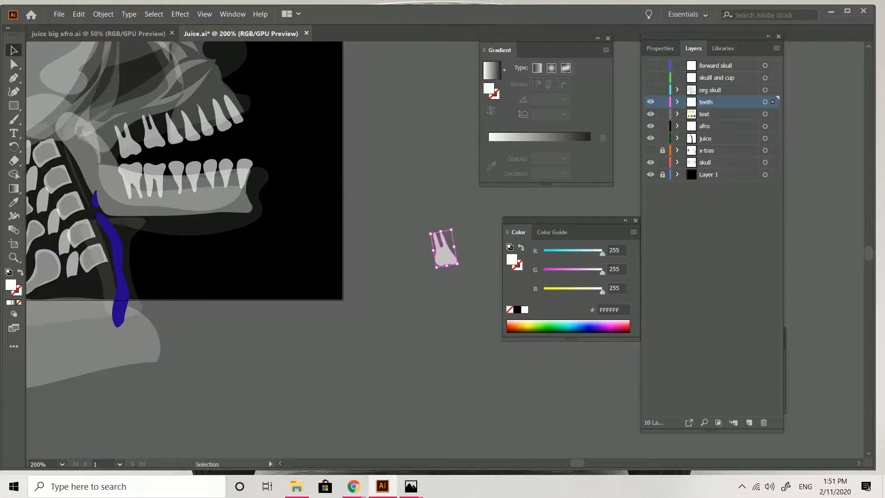
drag(437, 267, 154, 132)
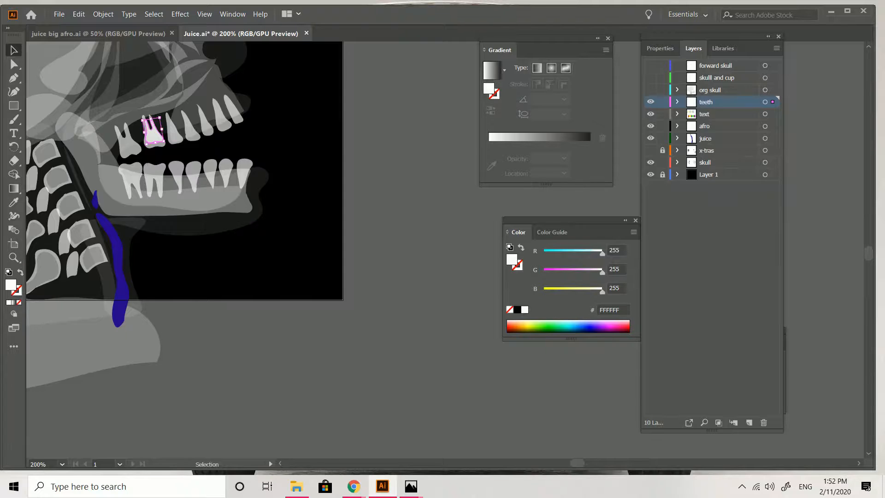
- Match the inner molar copy's fill to the black shape sampled from a neck vertebra and deselect it
click(13, 202)
click(58, 178)
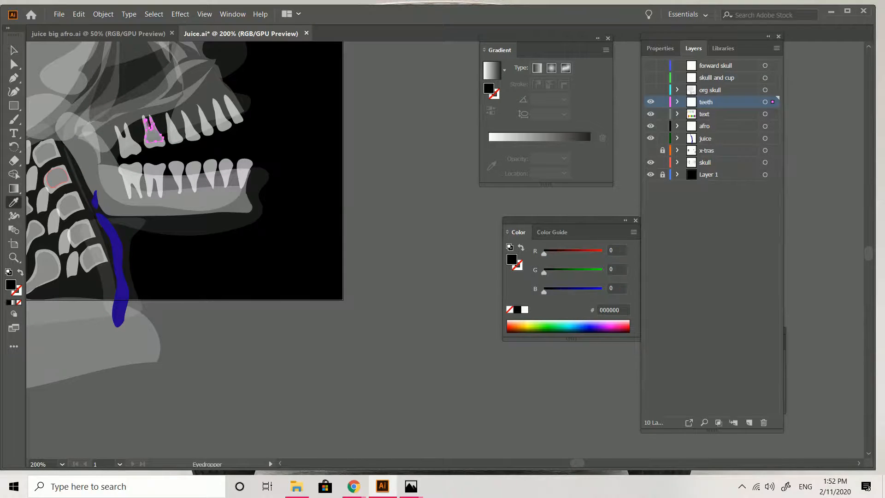
key(v)
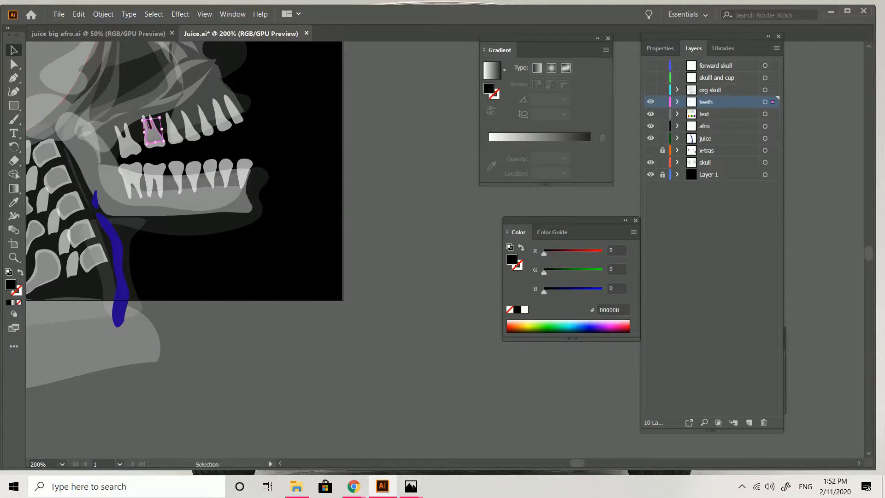
key(ctrl+shift+a)
key(ctrl+minus)
key(ctrl+minus)
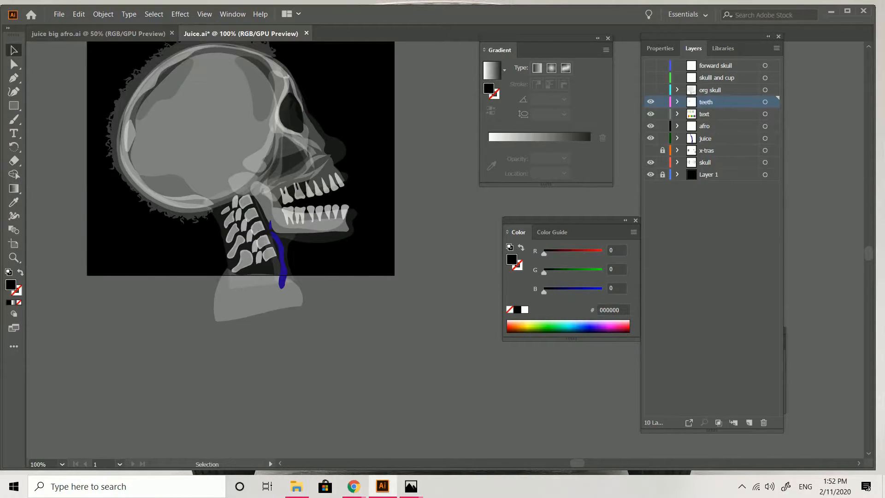
- Delete the black molar copy lying inside the second upper molar from the back
key(ctrl+plus)
click(152, 131)
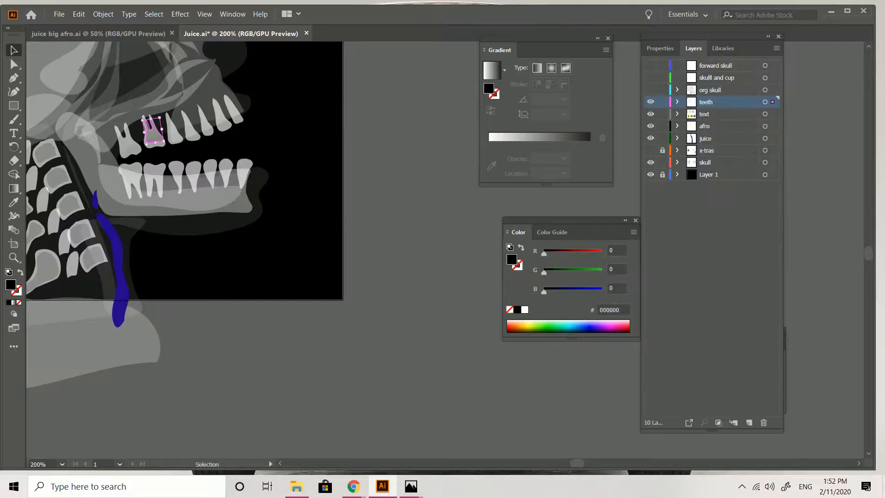
key(Delete)
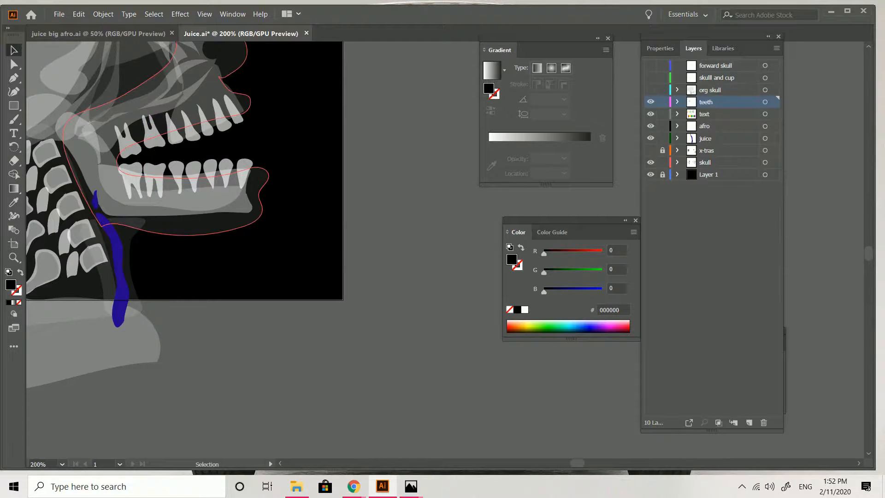
- Widen the second upper molar from the back so it fills more of the gap toward the rearmost molar
click(153, 131)
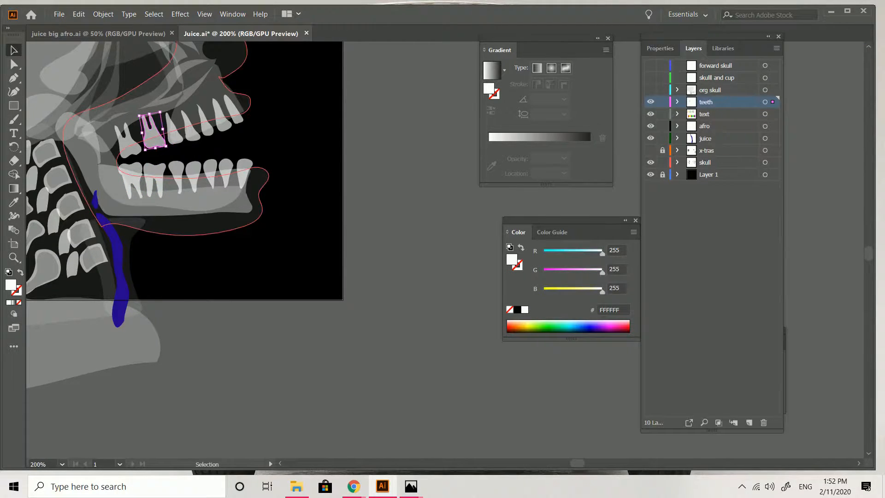
drag(142, 132, 156, 145)
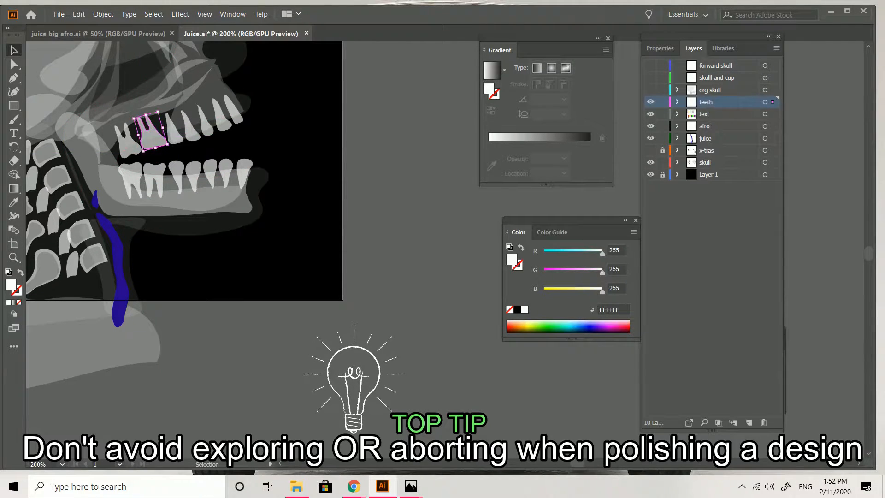
click(175, 154)
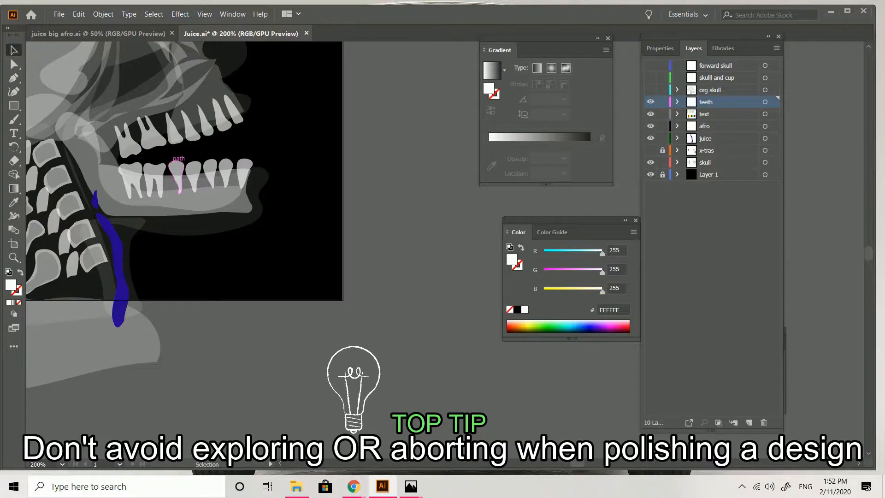
click(151, 138)
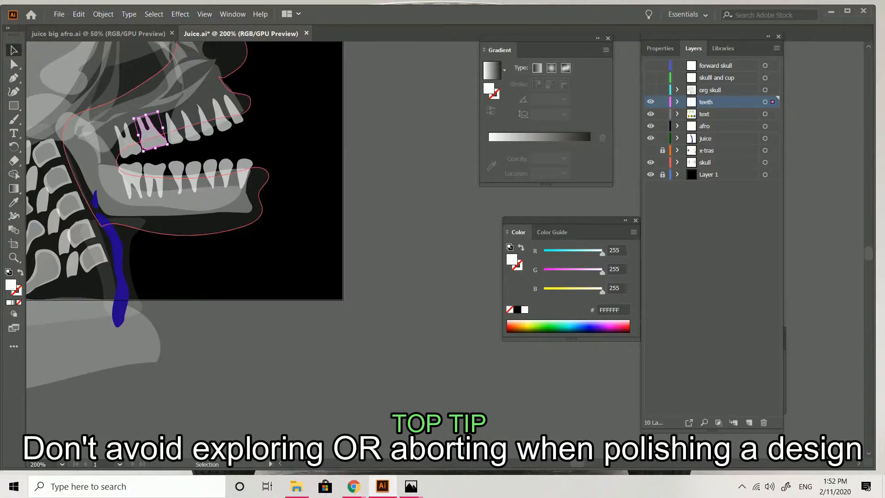
mouse_move(142, 134)
mouse_down()
mouse_move(142, 158)
mouse_move(140, 136)
mouse_up()
click(161, 152)
click(153, 139)
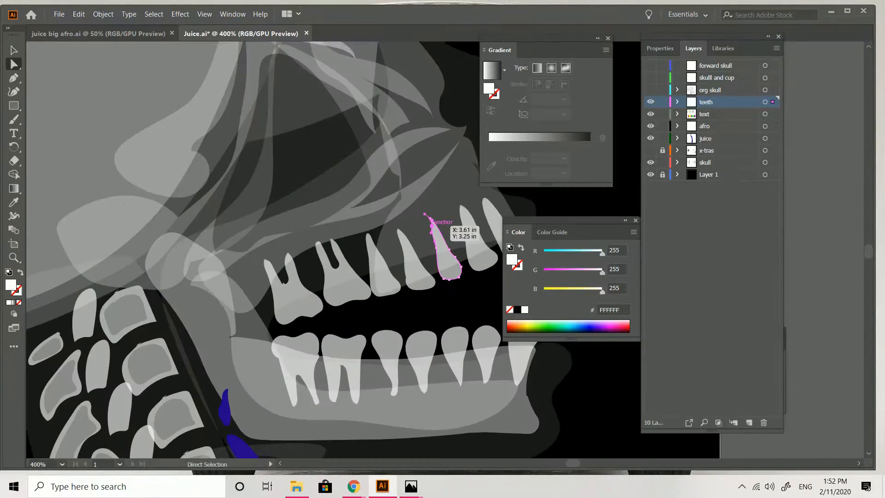
- Reshape the root tip of the third upper tooth from the front into a smooth curve and deselect it
drag(436, 219, 430, 220)
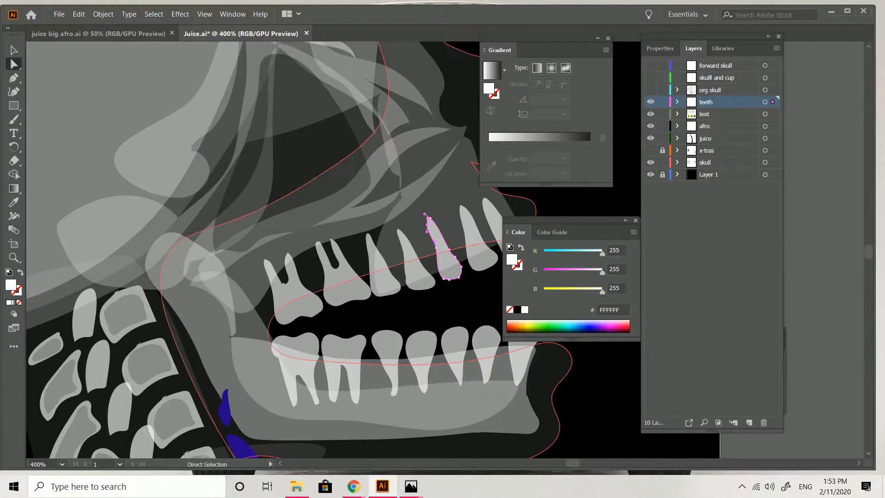
key(ctrl+=)
key(ctrl+=)
key(ctrl+=)
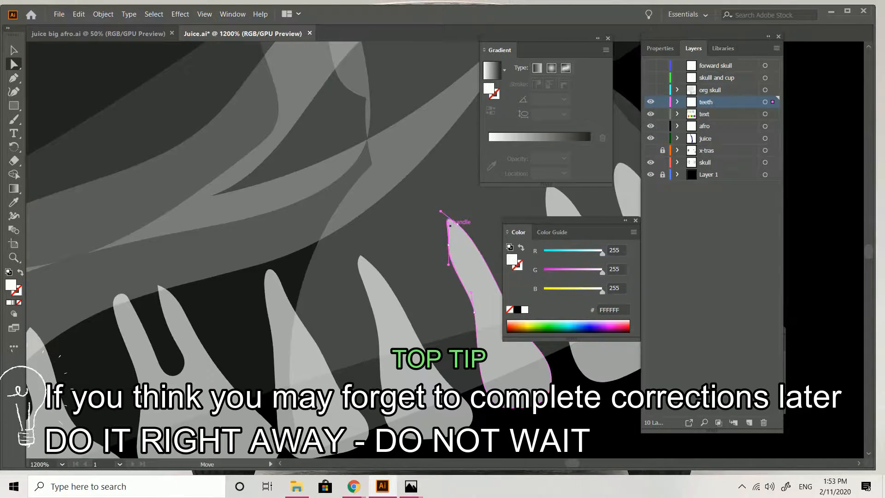
drag(451, 225, 438, 223)
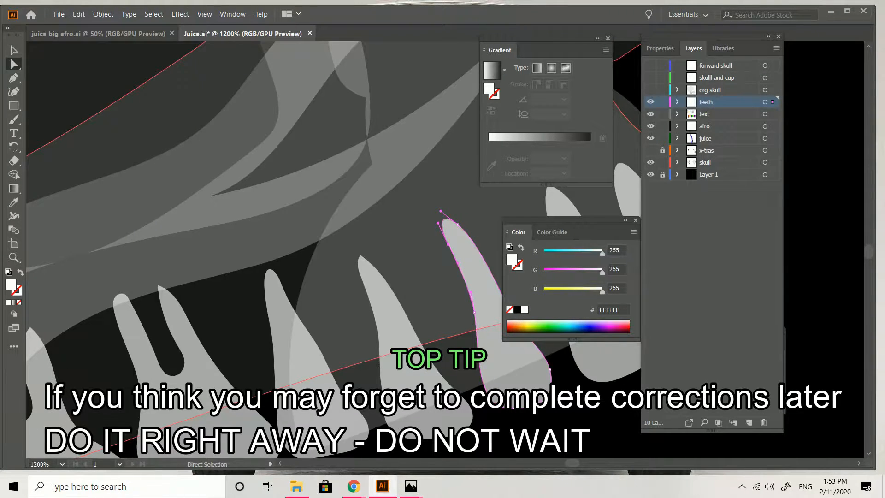
key(ctrl+minus)
key(ctrl+minus)
key(ctrl+minus)
key(ctrl+minus)
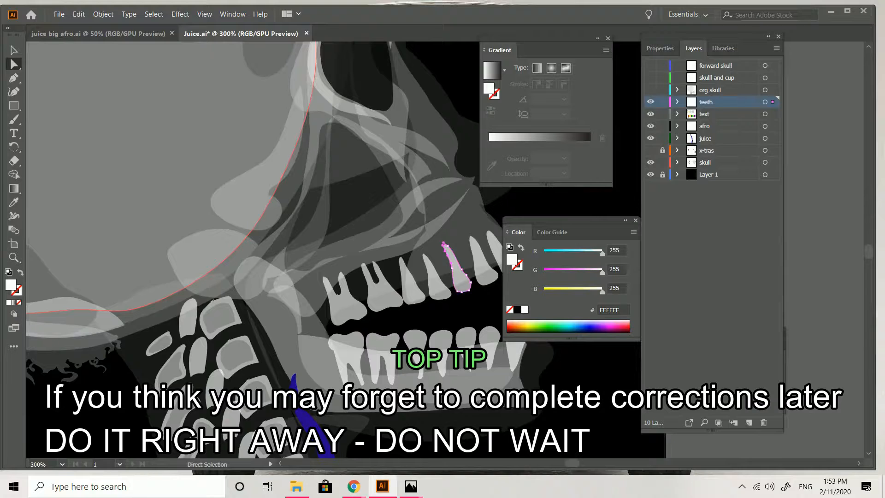
key(v)
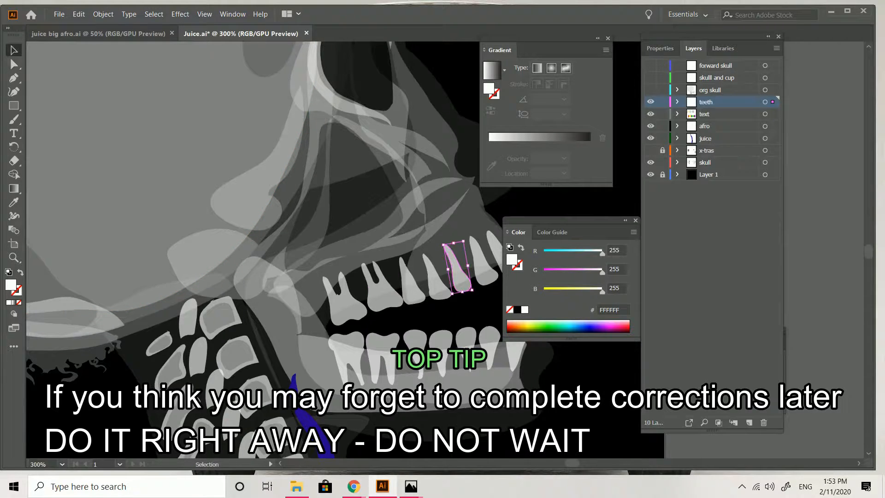
key(ctrl+shift+a)
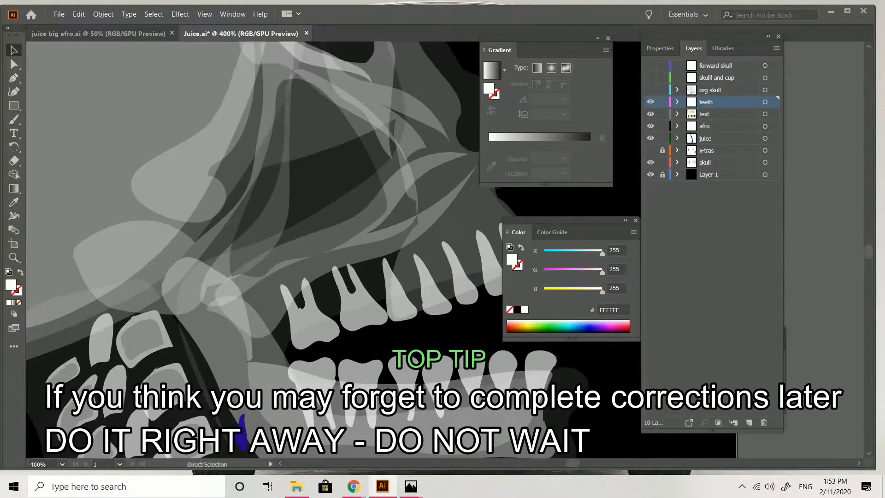
- Reshape the lower crown corner of the rearmost upper molar on the side facing the next tooth
key(ctrl+plus)
key(ctrl+plus)
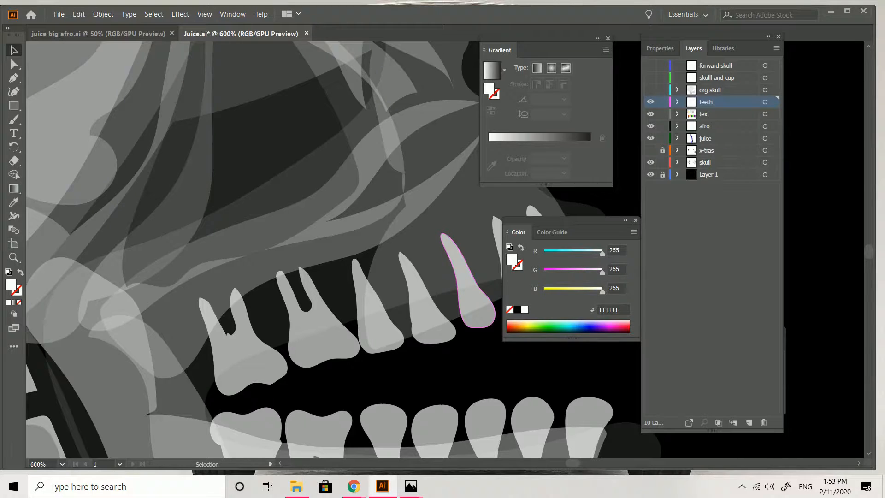
scroll(467, 286, right, 3)
click(101, 359)
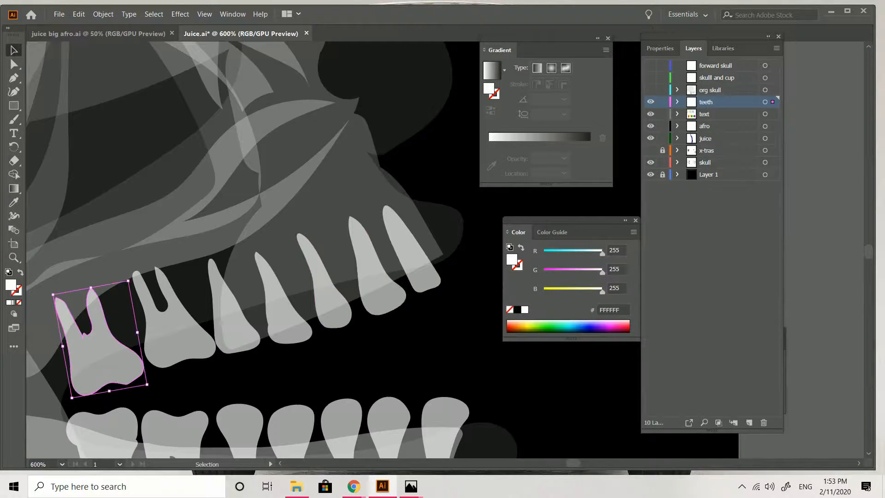
key(a)
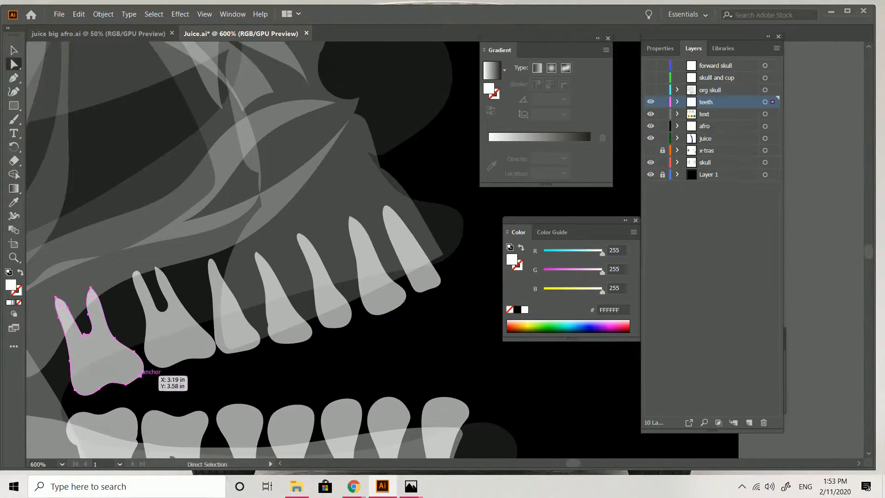
drag(141, 374, 137, 381)
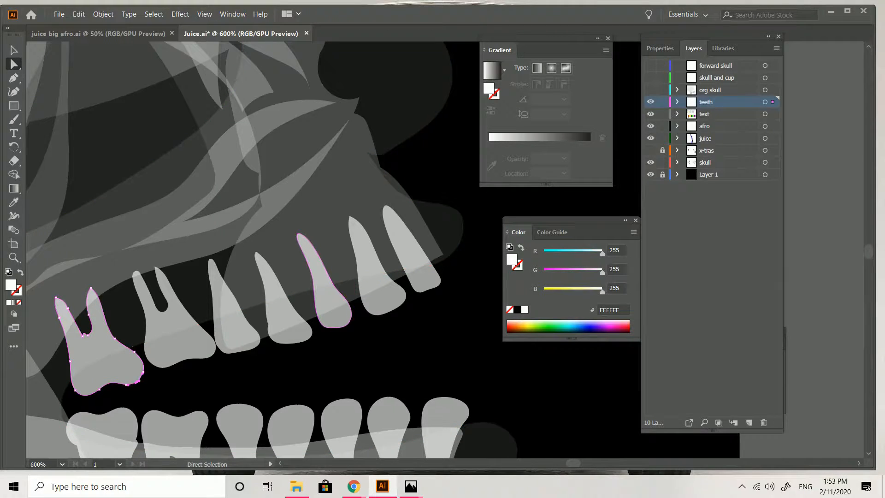
- Deselect all the teeth and save the document
click(331, 299)
key(v)
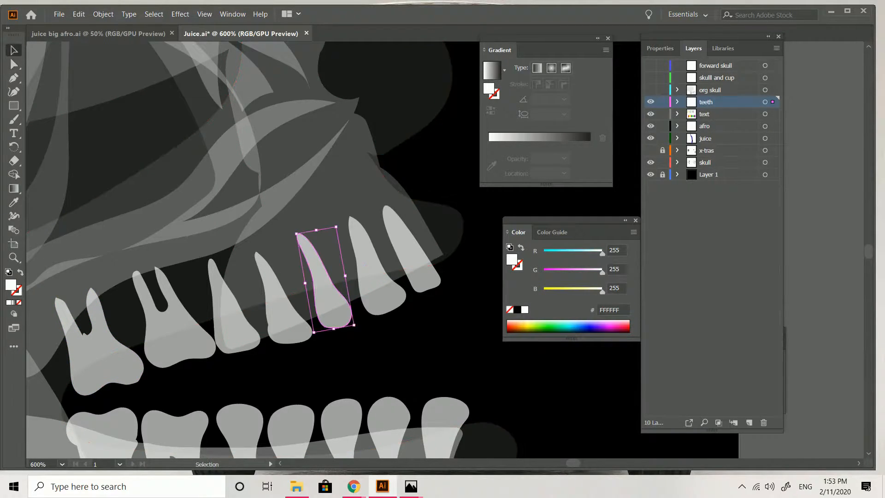
key(ctrl+minus)
key(ctrl+minus)
key(ctrl+minus)
key(ctrl+minus)
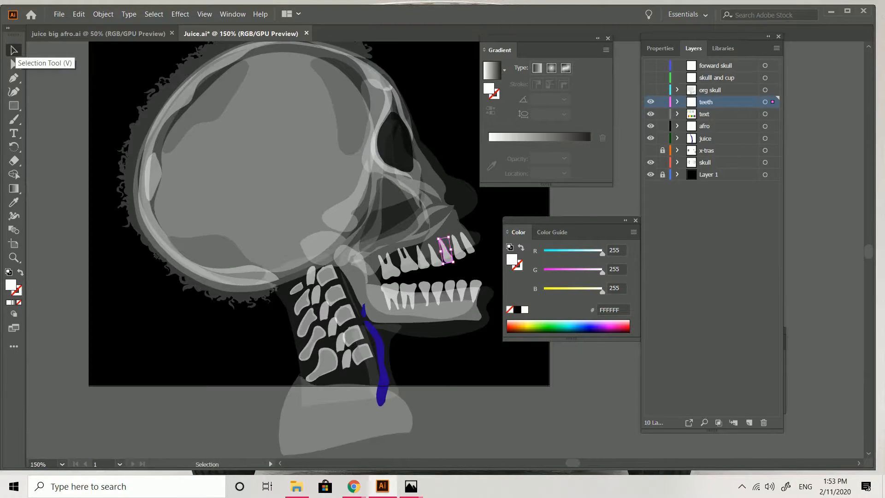
key(ctrl+shift+a)
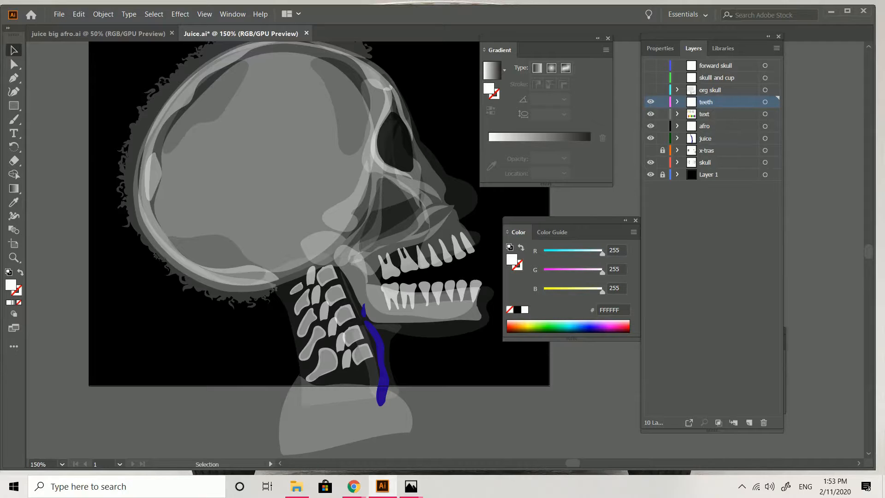
key(ctrl+s)
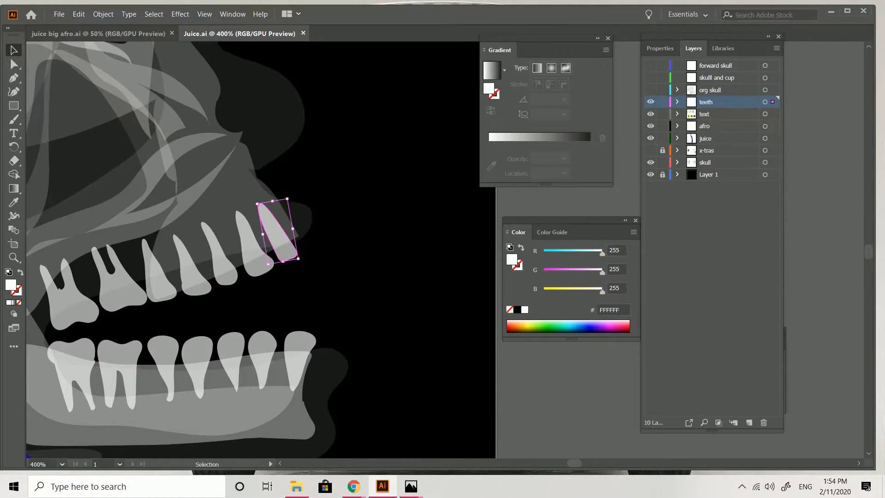
- Move the two foremost upper teeth slightly forward toward the front edge of the jaw
drag(279, 260, 290, 255)
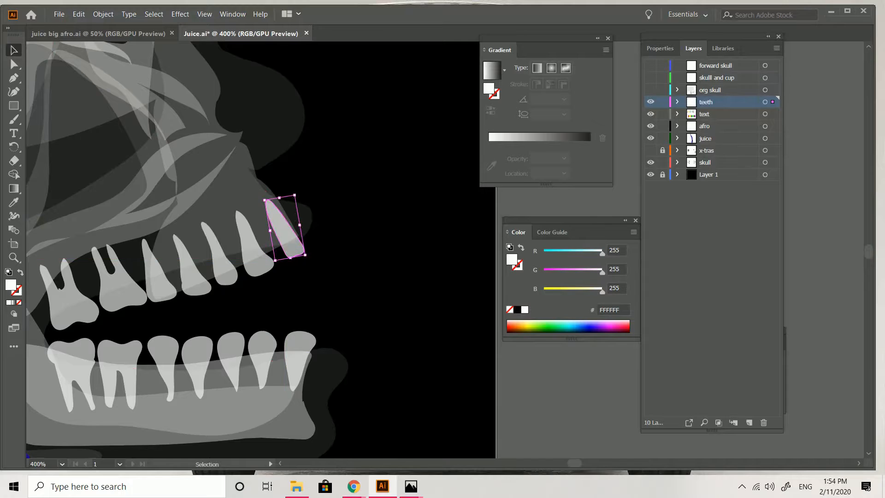
click(258, 262)
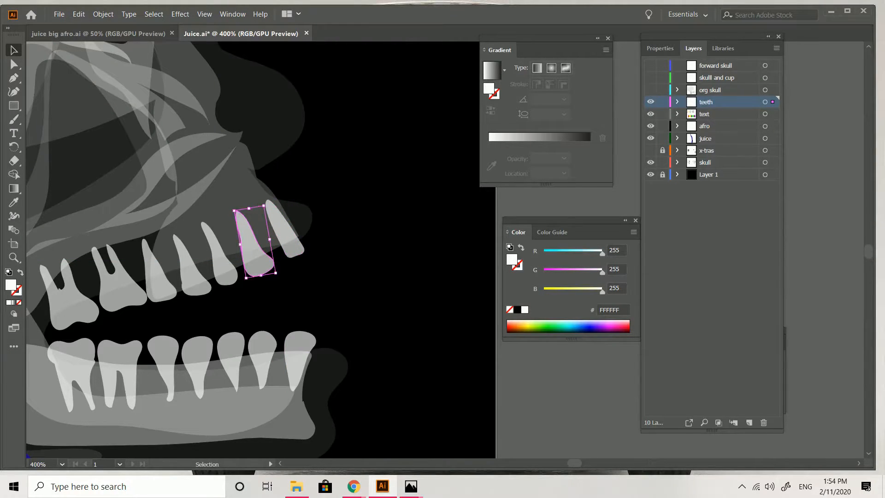
drag(277, 260, 286, 258)
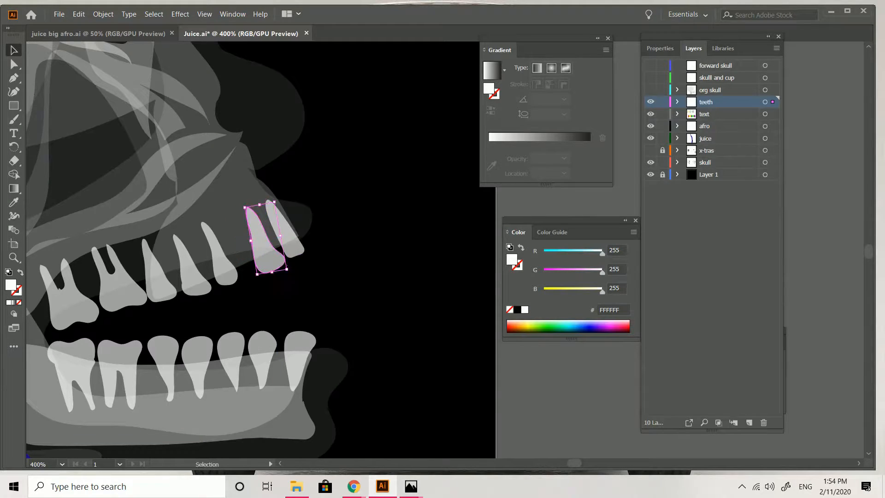
- Shift the middle upper and lower teeth along their jaws, leaving one wide gap in each row
drag(200, 350, 193, 354)
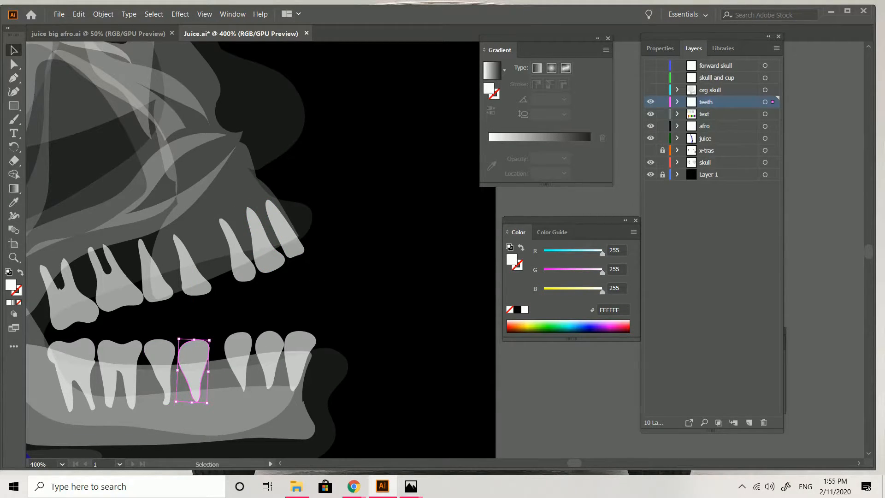
drag(186, 272, 181, 271)
mouse_move(238, 363)
mouse_down()
mouse_move(200, 371)
mouse_move(225, 364)
mouse_up()
click(193, 364)
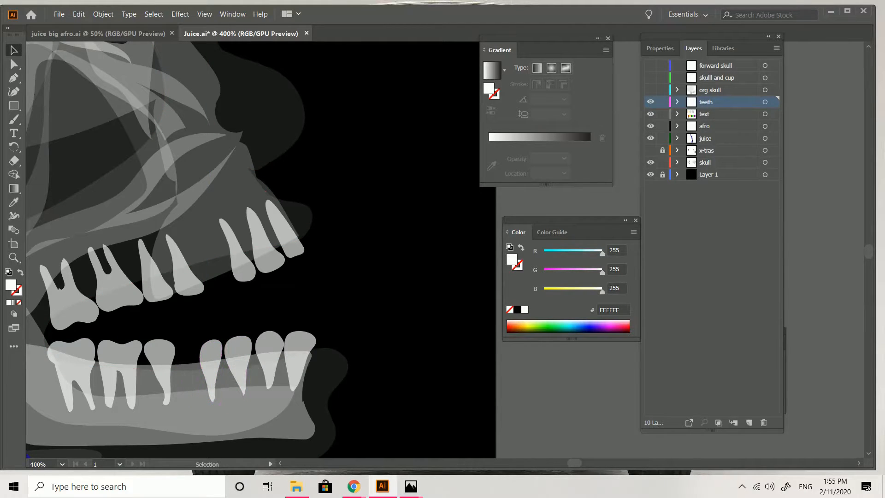
drag(14, 119, 60, 148)
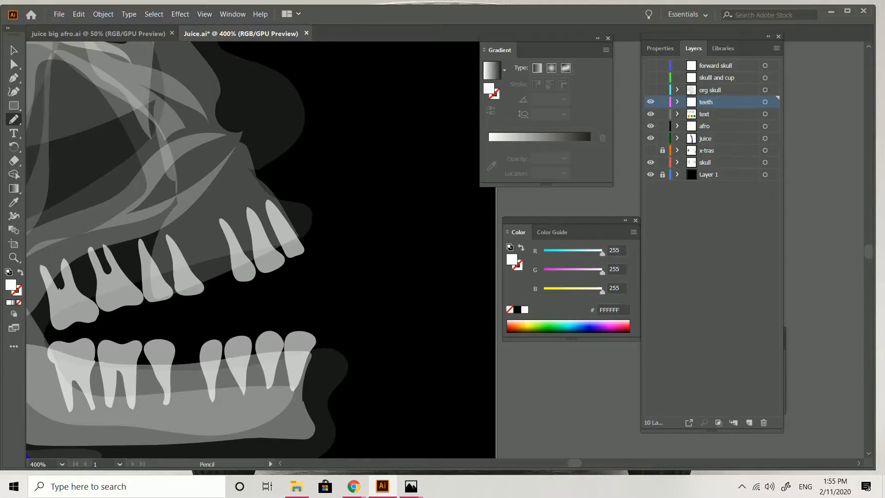
drag(196, 231, 204, 265)
mouse_move(214, 247)
mouse_down()
mouse_move(203, 227)
mouse_move(196, 233)
mouse_up()
key(i)
click(243, 269)
key(v)
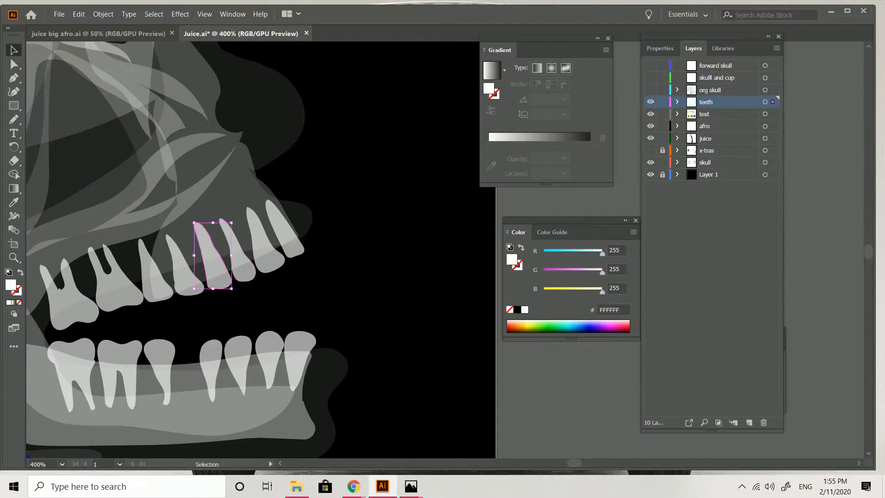
key(ctrl+shift+a)
key(ctrl+minus)
key(ctrl+minus)
key(ctrl+minus)
key(ctrl+minus)
key(ctrl+plus)
key(ctrl+plus)
key(ctrl+plus)
key(ctrl+plus)
click(216, 269)
key(Delete)
- Draw a single-rooted tooth with the Pencil in the upper row's gap and copy a neighbouring tooth's translucent white fill onto it
key(n)
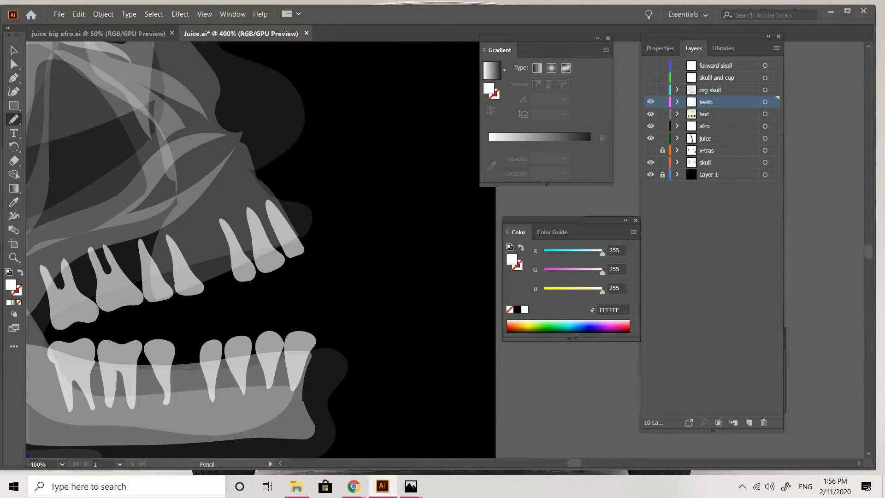
mouse_move(193, 229)
mouse_down()
mouse_move(205, 283)
mouse_move(212, 248)
mouse_move(193, 229)
mouse_up()
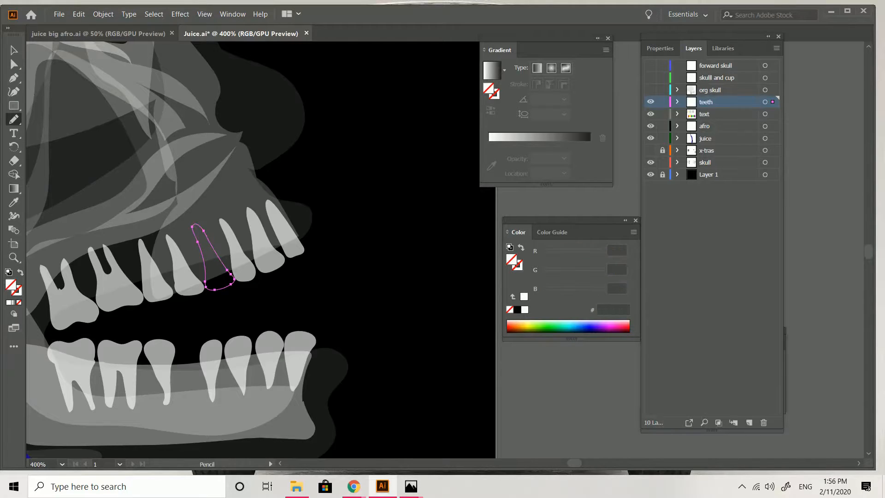
key(i)
click(266, 266)
key(v)
key(ctrl+shift+a)
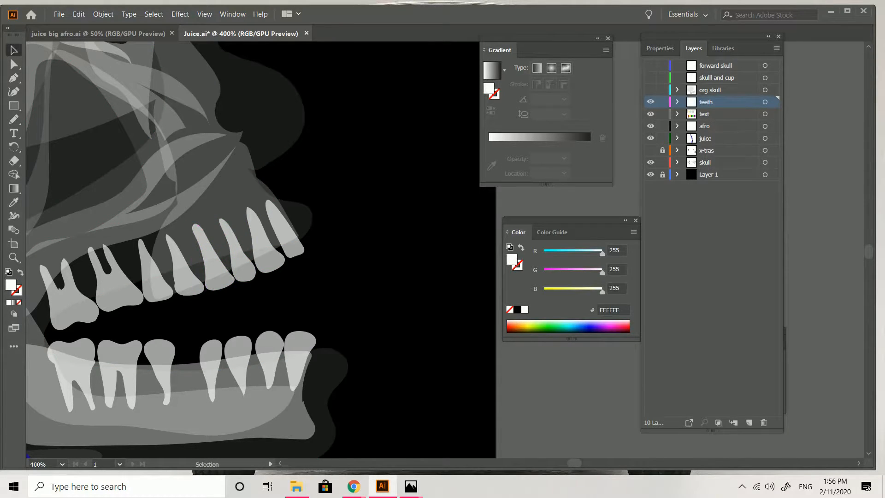
- Refine the curve at the root tip of the tooth drawn in the upper gap, leaving its other points as drawn
click(220, 275)
click(13, 64)
key(ctrl+equal)
key(ctrl+equal)
drag(403, 188, 403, 169)
drag(425, 199, 422, 202)
key(ctrl+z)
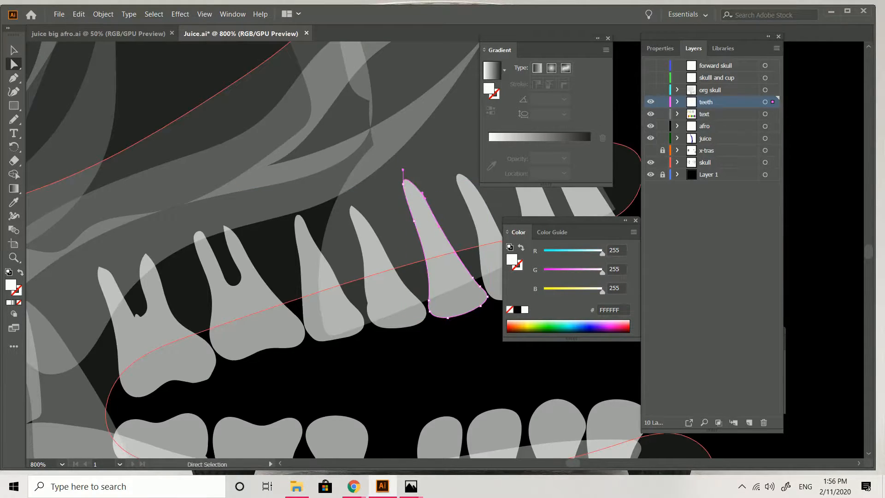
click(14, 50)
key(ctrl+minus)
key(ctrl+minus)
key(ctrl+shift+a)
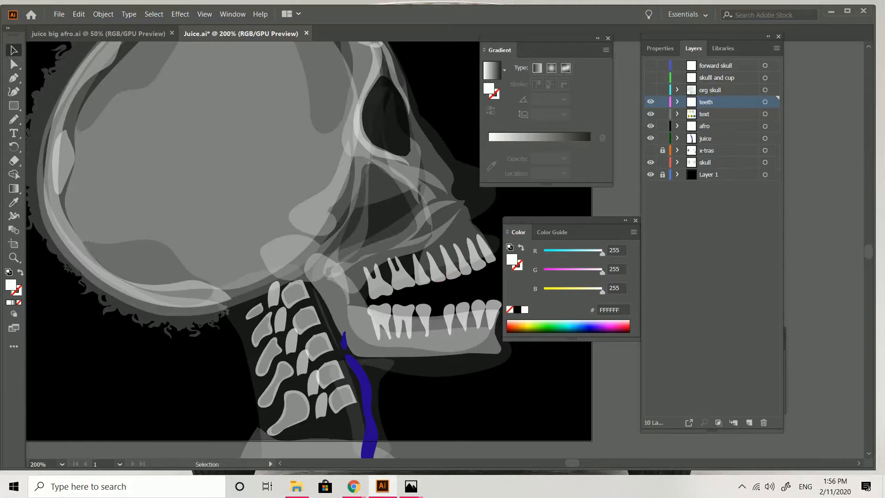
- Draw a narrow single-rooted tooth with the Pencil in the lower row's gap and give it the upper teeth's translucent fill
key(ctrl+plus)
scroll(308, 249, right, 5)
key(ctrl+plus)
scroll(309, 249, left, 6)
key(n)
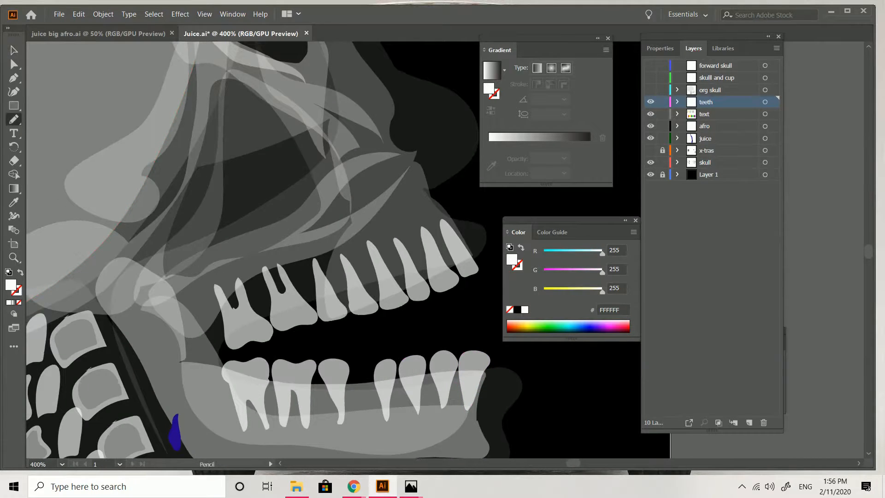
mouse_move(352, 363)
mouse_down()
mouse_move(371, 372)
mouse_move(370, 407)
mouse_move(352, 364)
mouse_up()
key(i)
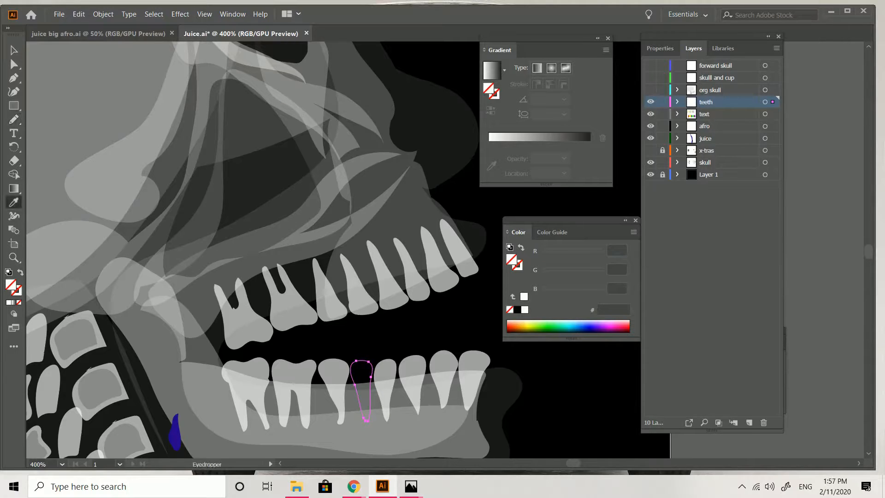
click(360, 291)
click(14, 49)
key(ctrl+shift+a)
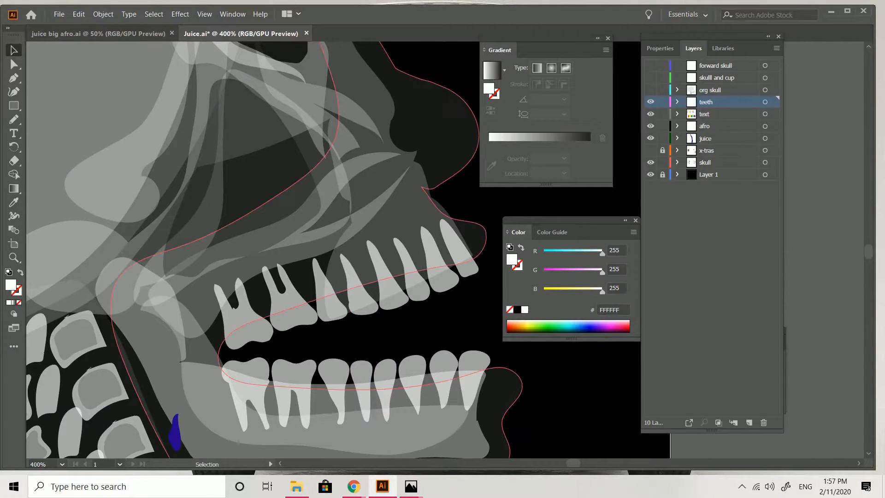
- Examine the spacing and shapes of the upper and lower teeth up close and within the whole illustration
key(ctrl+minus)
key(ctrl+minus)
key(ctrl+minus)
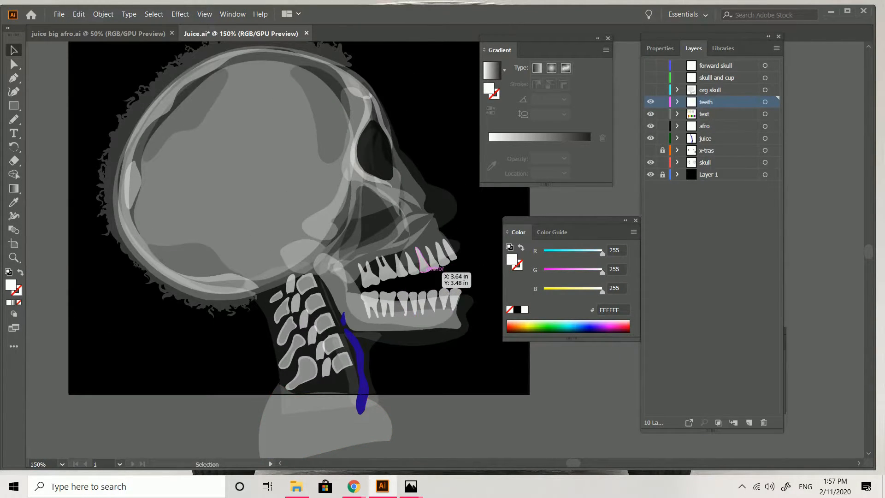
key(ctrl+minus)
key(ctrl+minus)
key(ctrl+minus)
key(ctrl+plus)
key(ctrl+plus)
key(ctrl+plus)
key(ctrl+plus)
key(ctrl+plus)
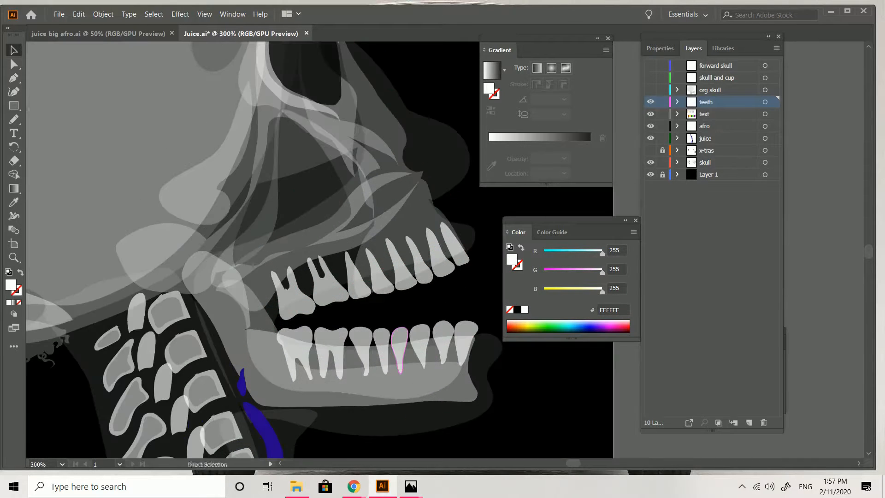
drag(460, 254, 374, 292)
click(392, 291)
key(ctrl+minus)
key(ctrl+minus)
key(ctrl+minus)
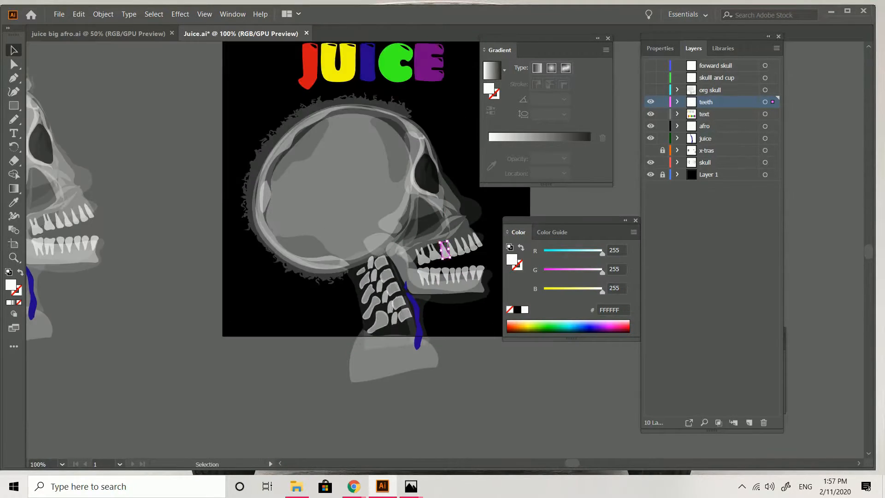
click(490, 355)
scroll(490, 355, right, 5)
scroll(447, 251, right, 1)
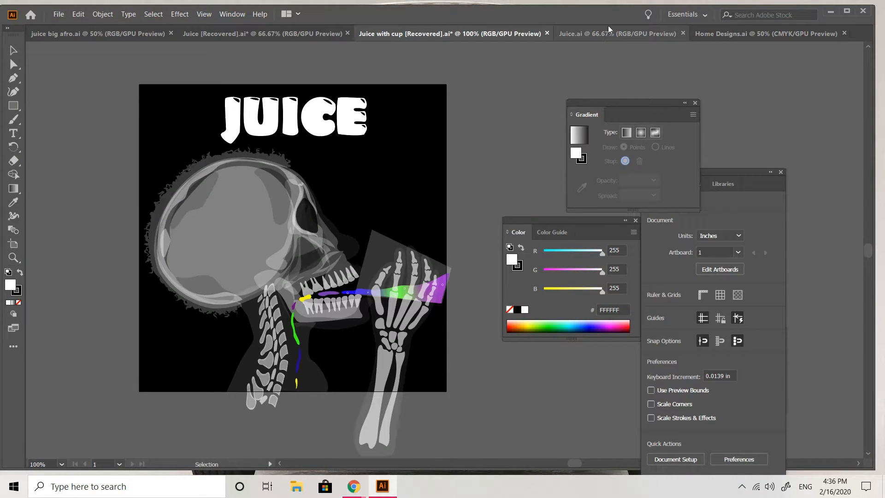
- Switch to the Juice.ai document containing the earlier design
click(606, 33)
drag(350, 278, 356, 281)
click(421, 254)
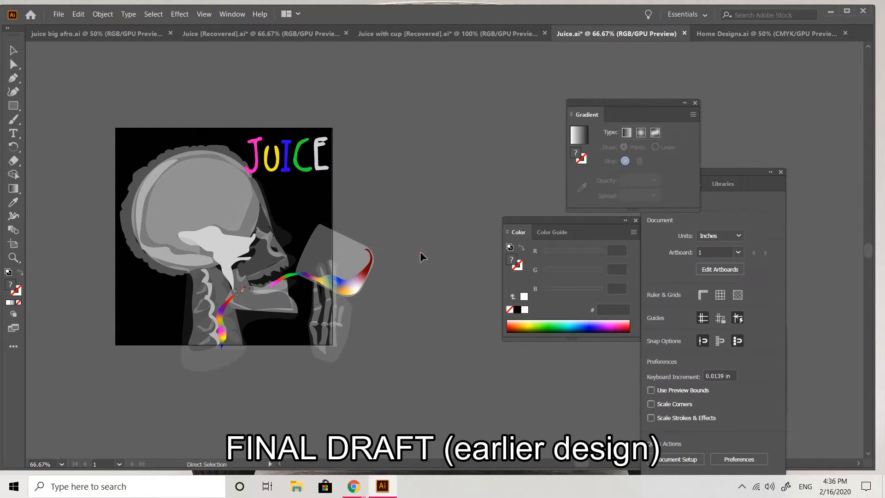
key(ctrl+z)
click(422, 257)
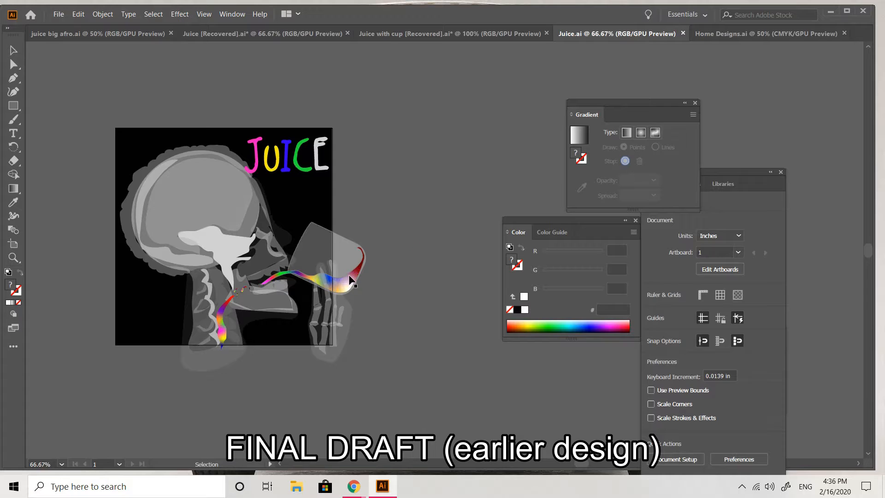
- Isolate the cup group, copy its rainbow gradient juice shape, and leave isolation mode
click(349, 278)
click(401, 239)
double_click(355, 274)
click(355, 274)
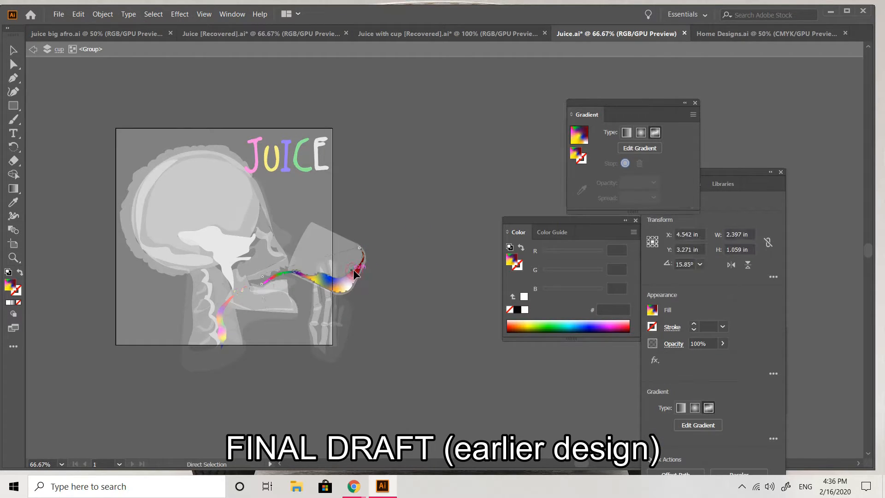
double_click(418, 201)
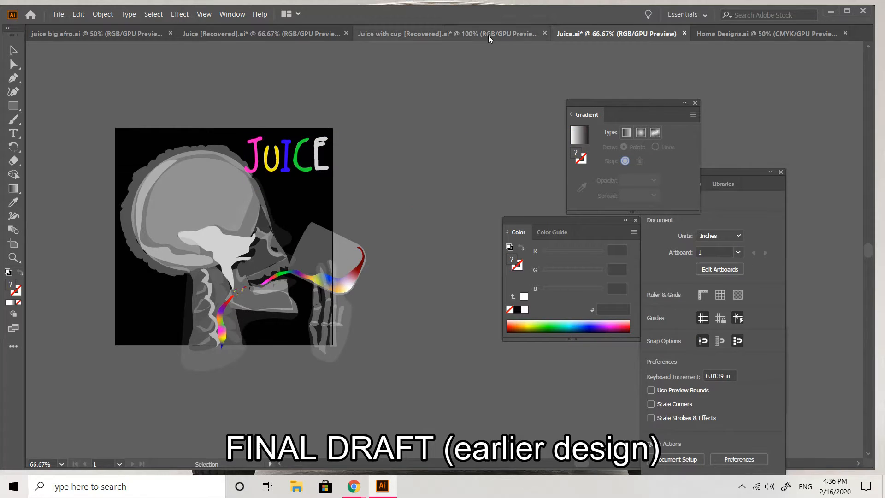
- Paste the rainbow juice shape into the juice layer of the Juice with cup document and place it above the skeletal hand
click(470, 34)
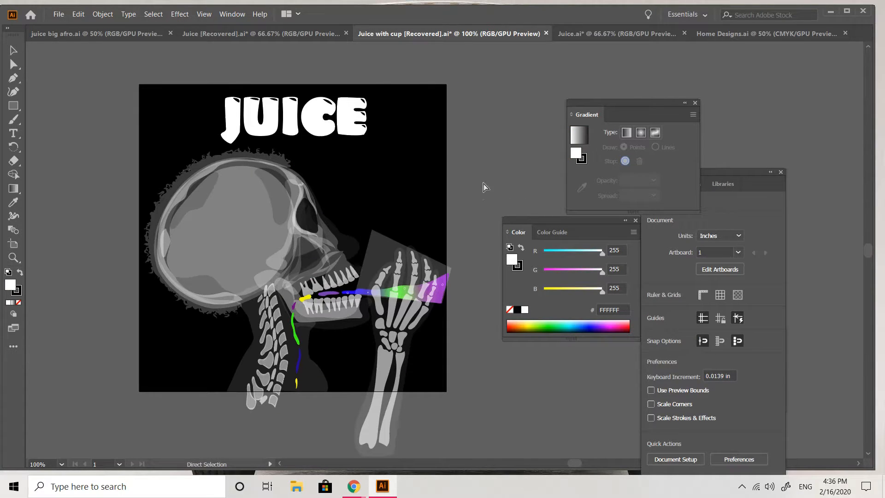
key(ctrl+v)
click(545, 262)
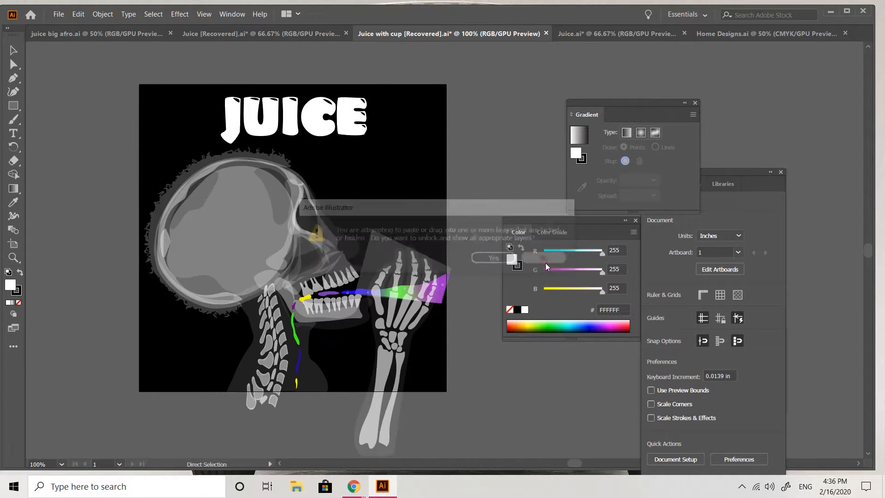
drag(723, 173, 756, 122)
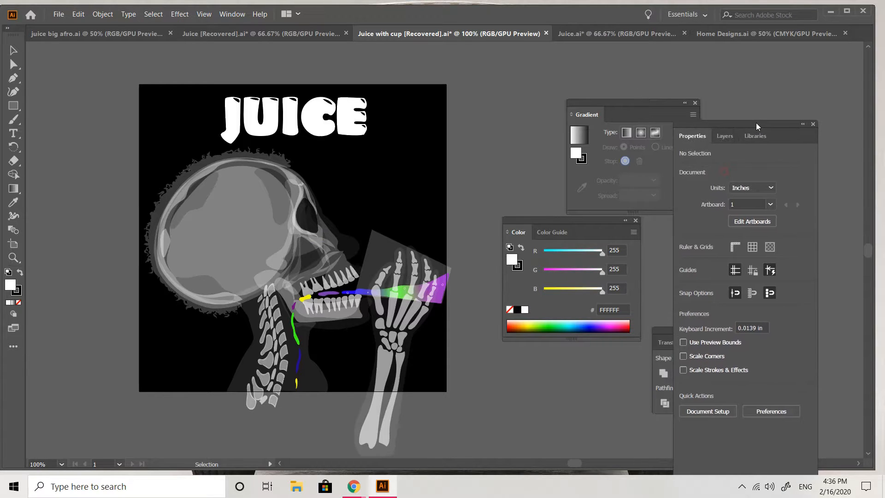
click(732, 126)
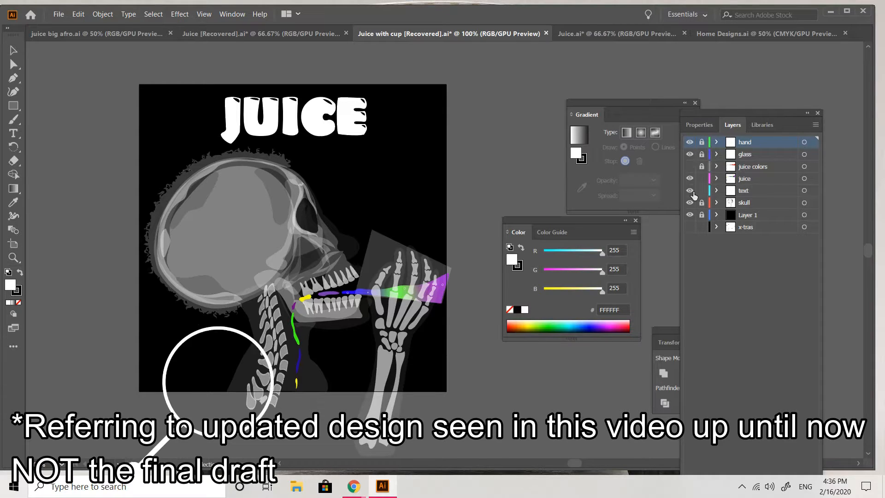
click(742, 178)
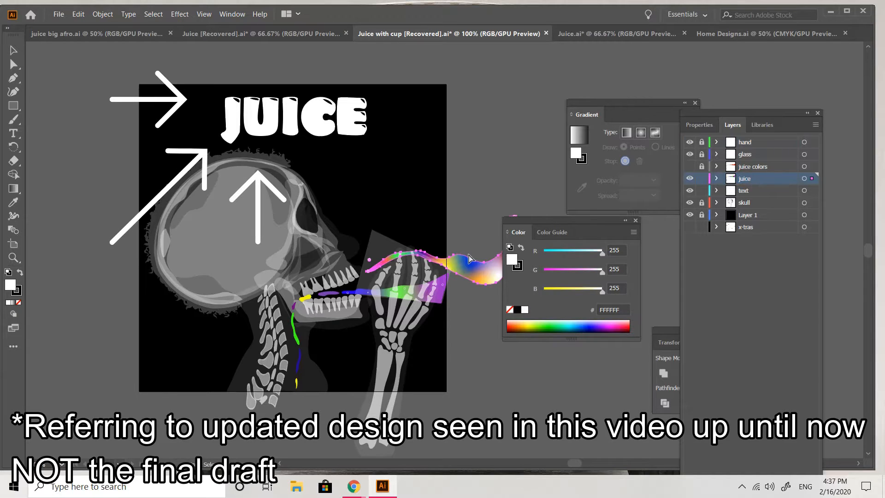
drag(478, 272, 479, 168)
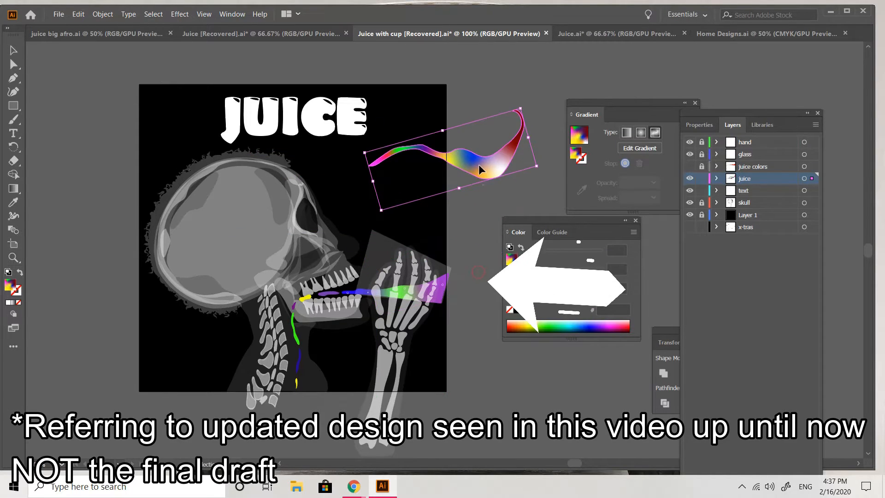
click(469, 235)
- Save the document as Juice with cup [Recovered] in Adobe Illustrator format, using the Illustrator 2020 version
click(57, 15)
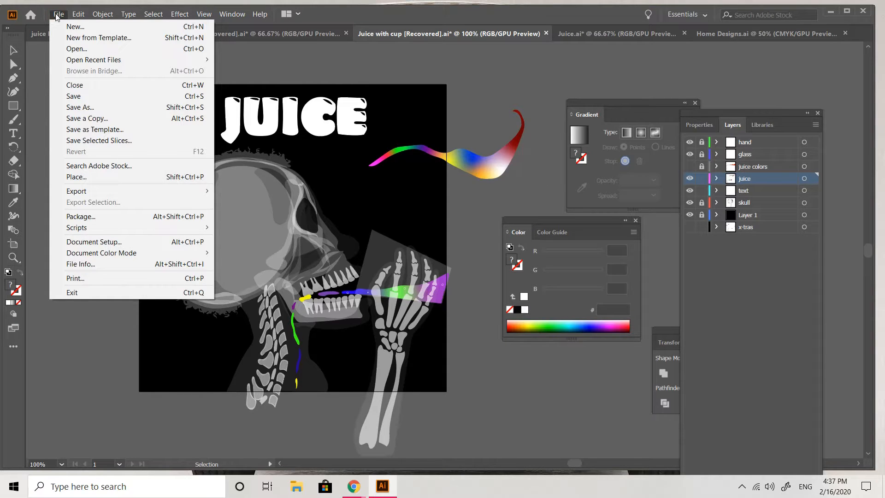
click(86, 100)
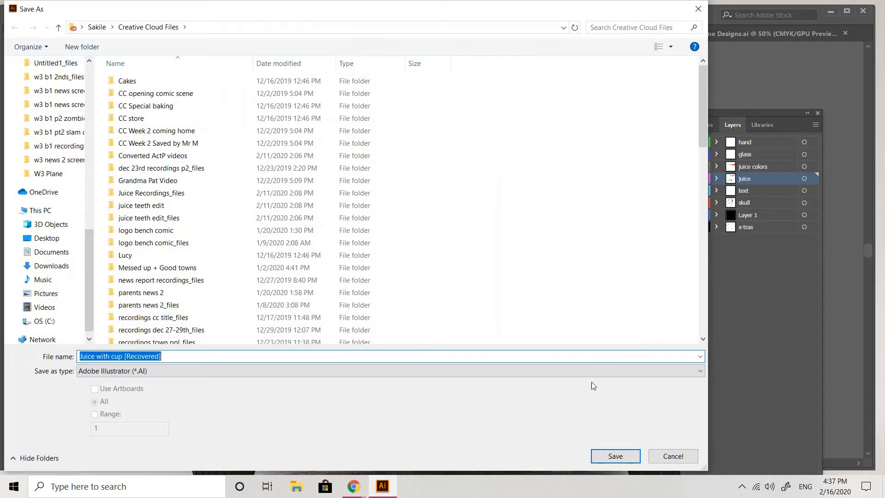
click(615, 455)
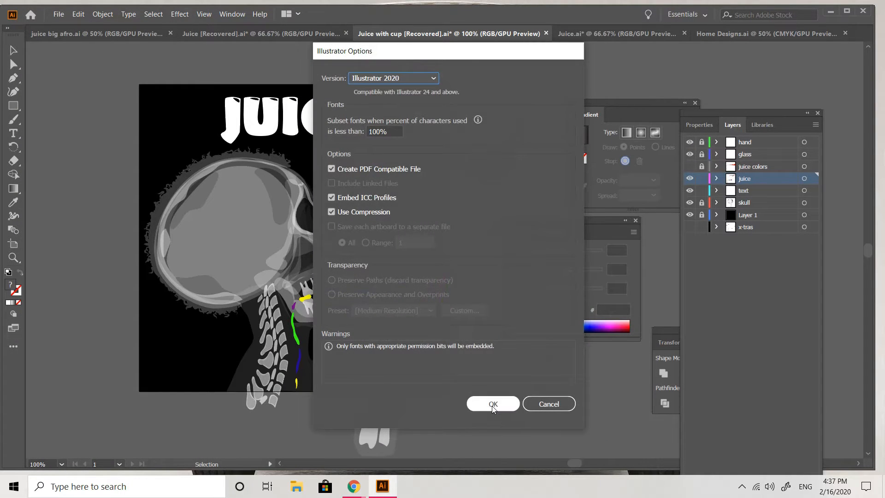
click(493, 405)
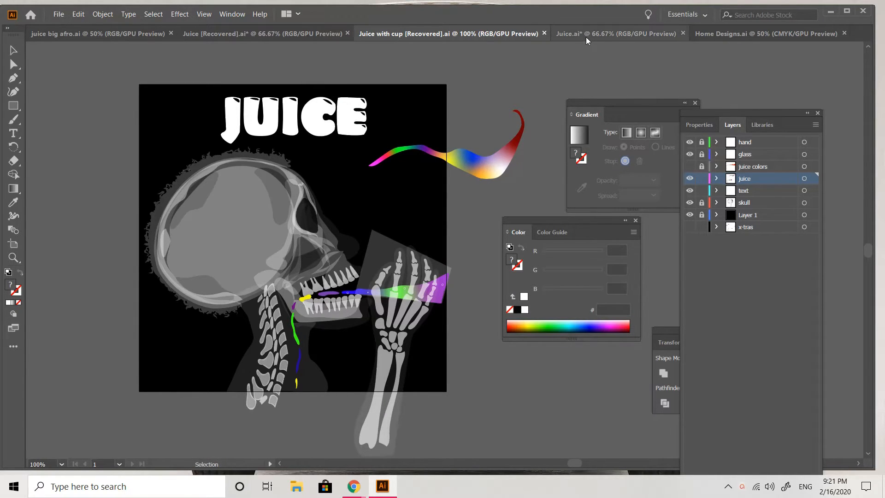
- Review the juice colours in the earlier Juice.ai draft and return to the Juice with cup document
click(595, 33)
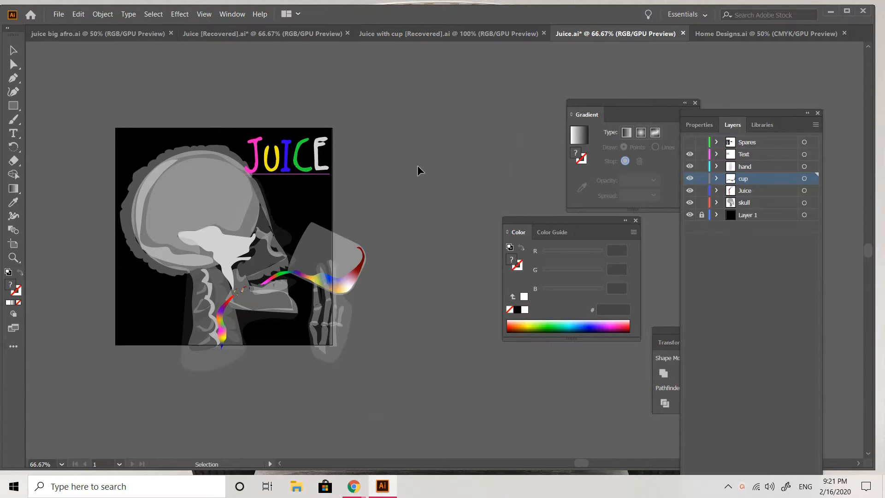
scroll(421, 173, left, 4)
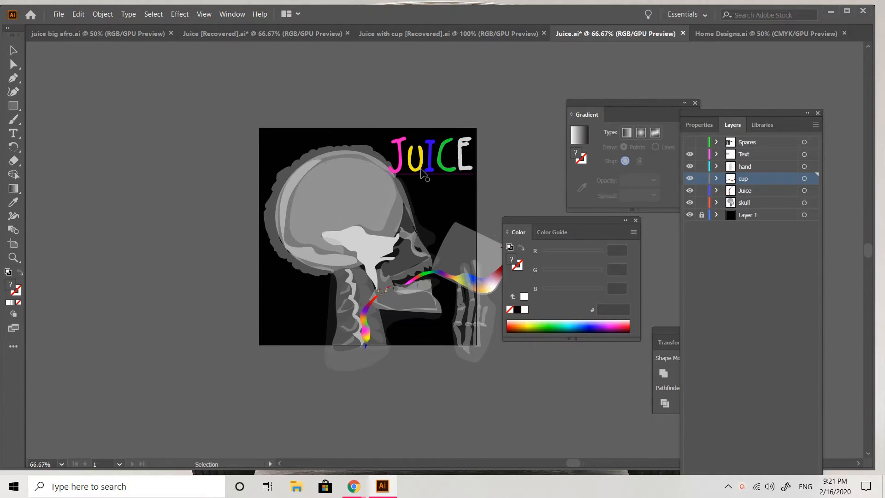
scroll(421, 173, right, 1)
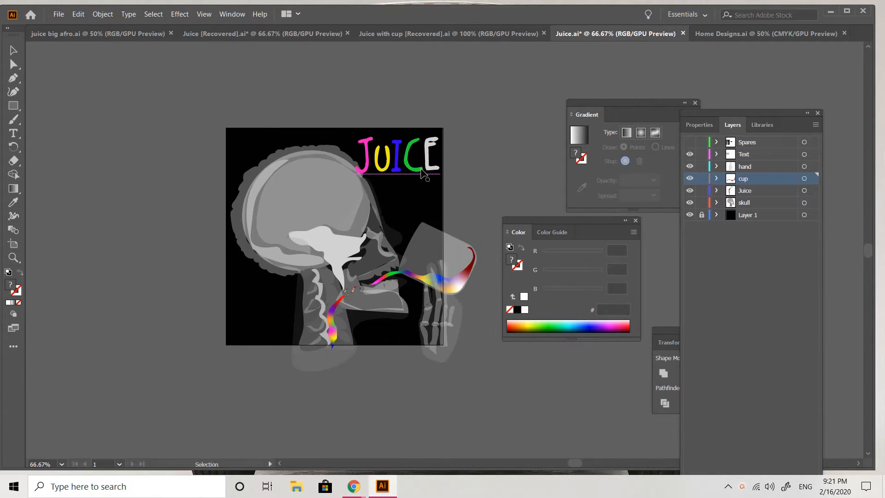
click(510, 33)
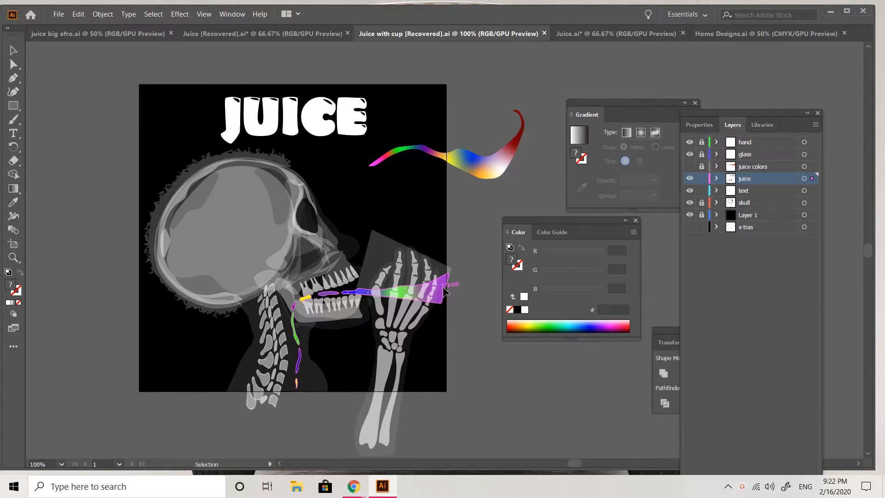
- Move the Gradient controls away from the layer list and select the juice stream running from the glass
click(445, 291)
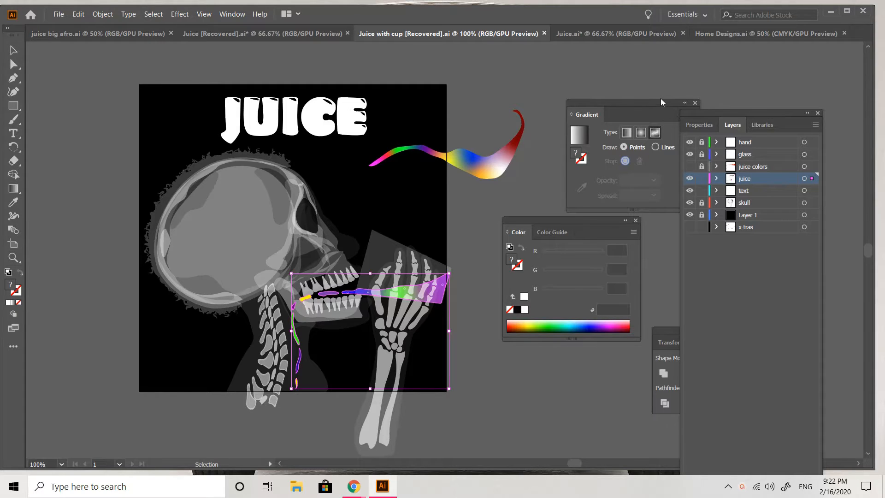
click(642, 79)
drag(642, 102, 622, 90)
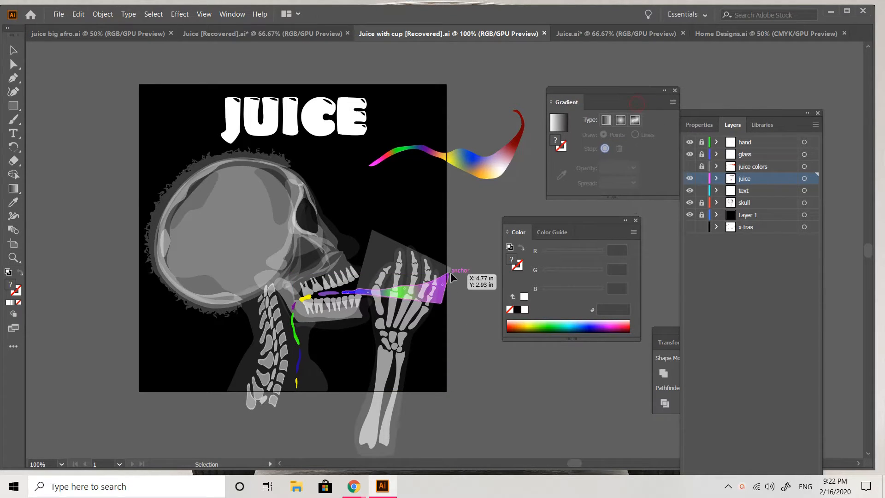
click(440, 297)
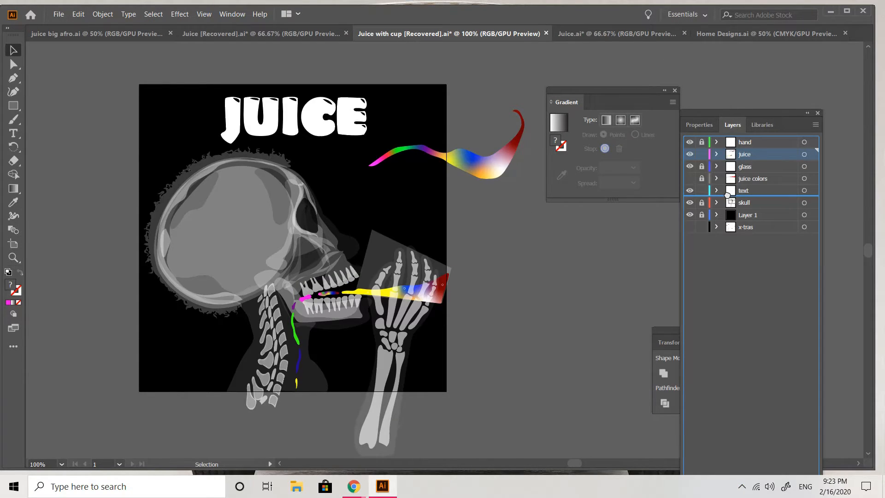
drag(726, 195, 728, 228)
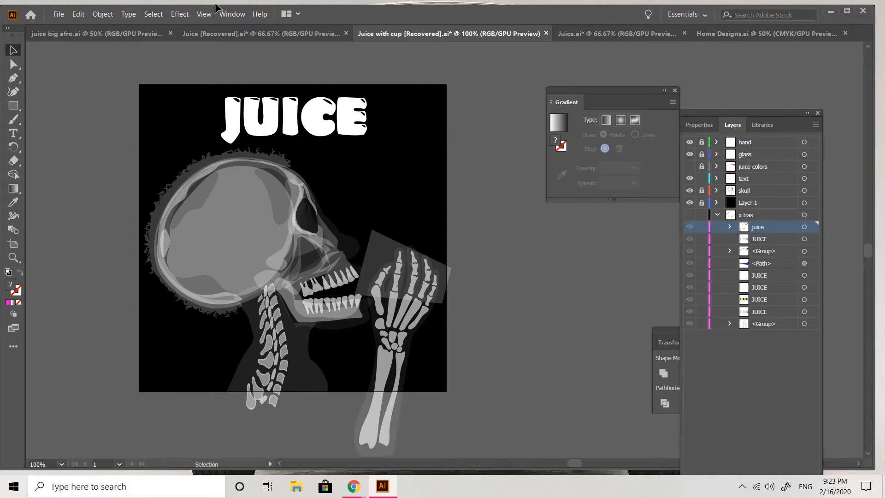
click(78, 14)
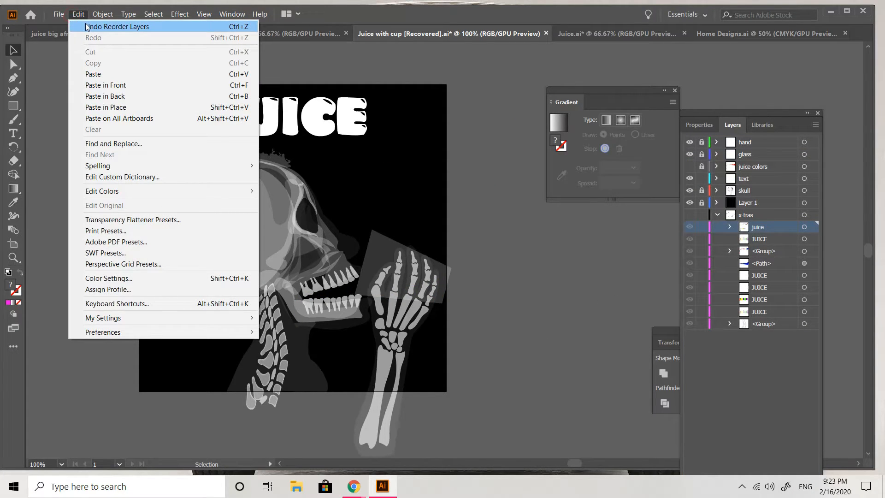
click(86, 26)
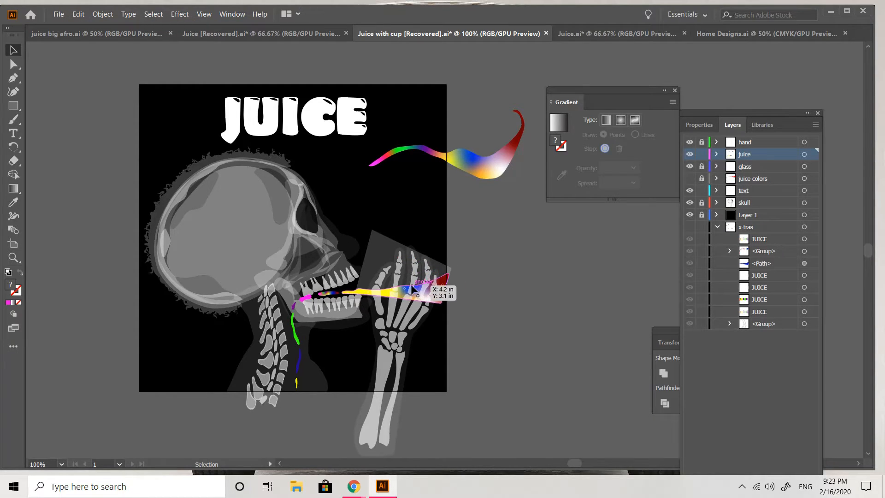
- Check the juice against the hand layer and move the spare rainbow juice shape off the artboard, to its right
click(447, 281)
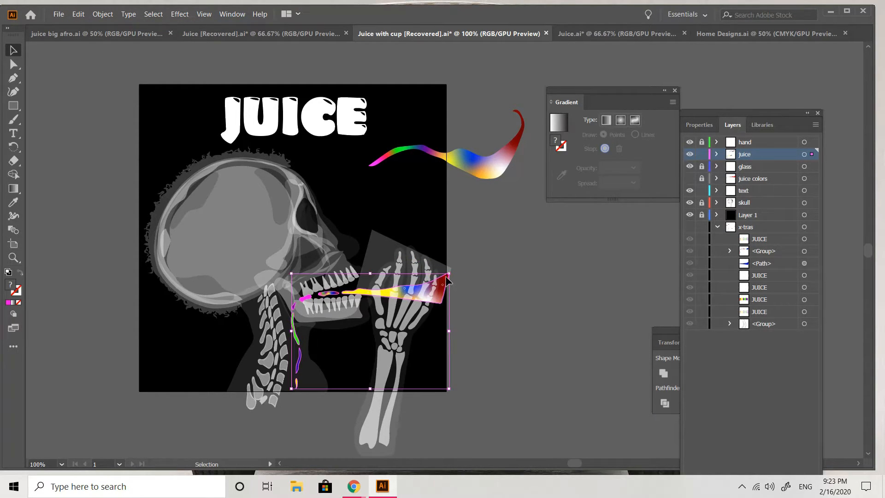
click(690, 143)
click(690, 143)
click(465, 293)
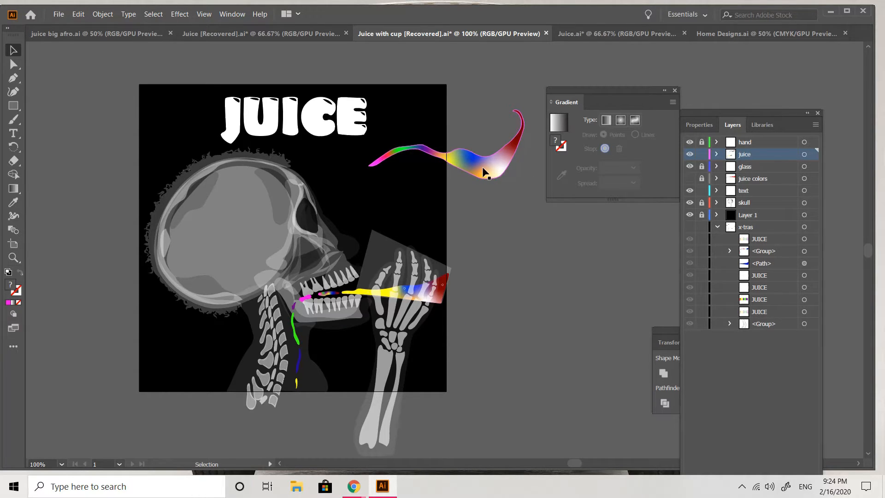
mouse_move(484, 172)
mouse_down()
mouse_move(616, 286)
mouse_move(637, 264)
mouse_up()
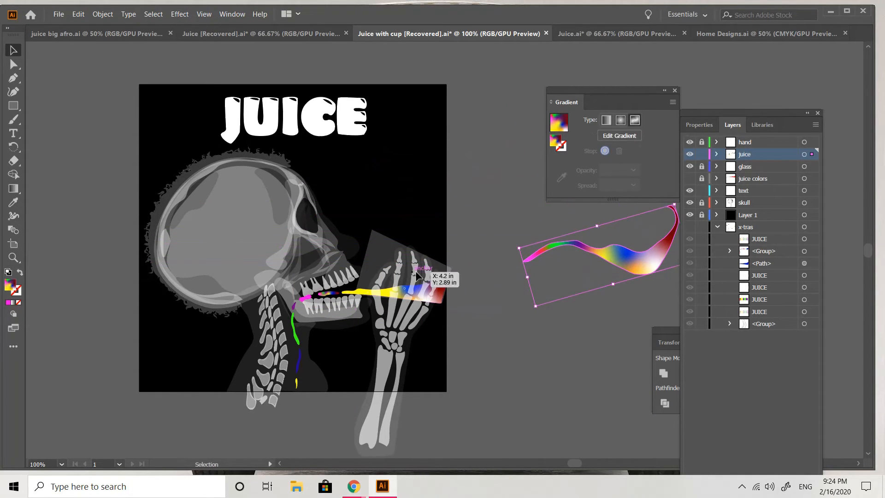
- Recolour the purple juice drop behind the jaw bright red inside the juice group
double_click(292, 308)
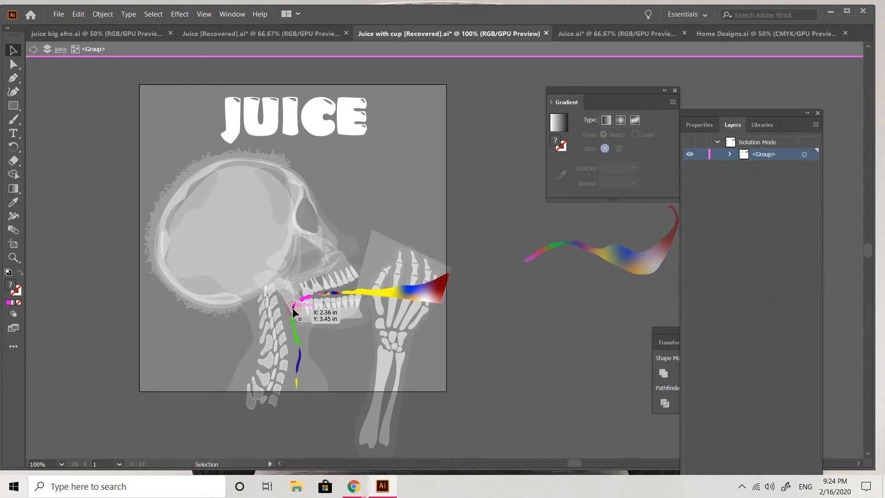
click(292, 308)
double_click(10, 286)
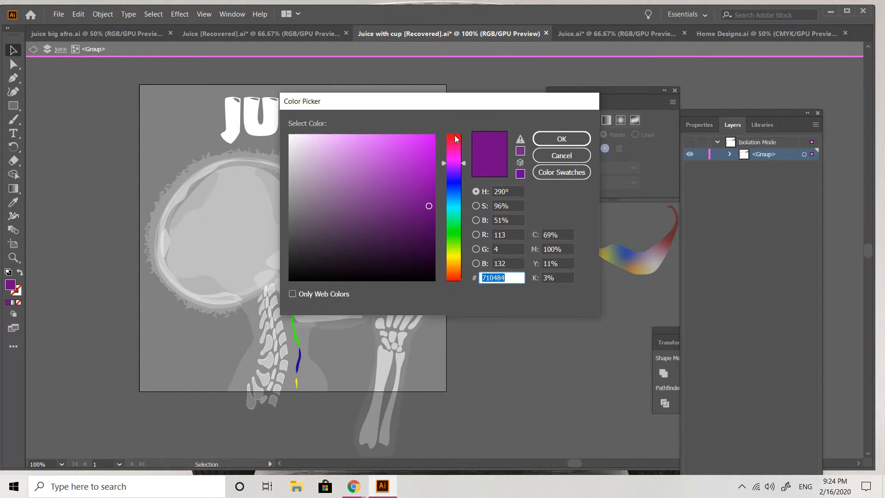
drag(459, 138, 441, 130)
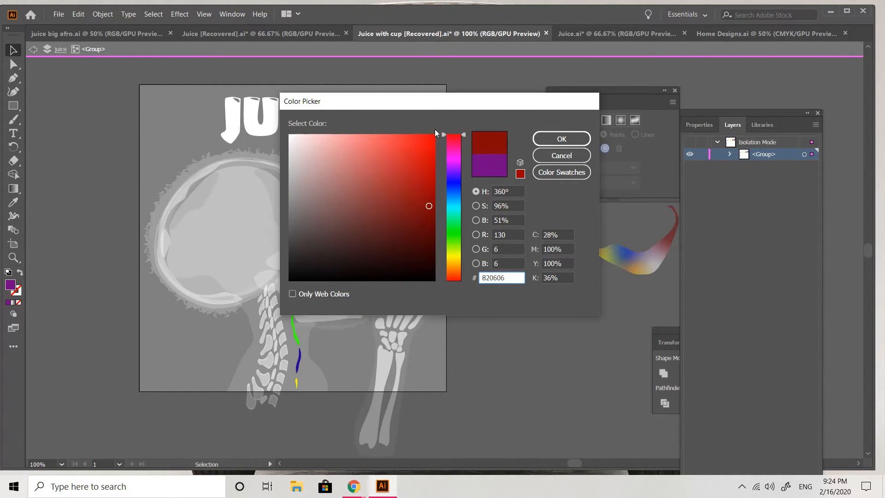
click(431, 134)
click(567, 140)
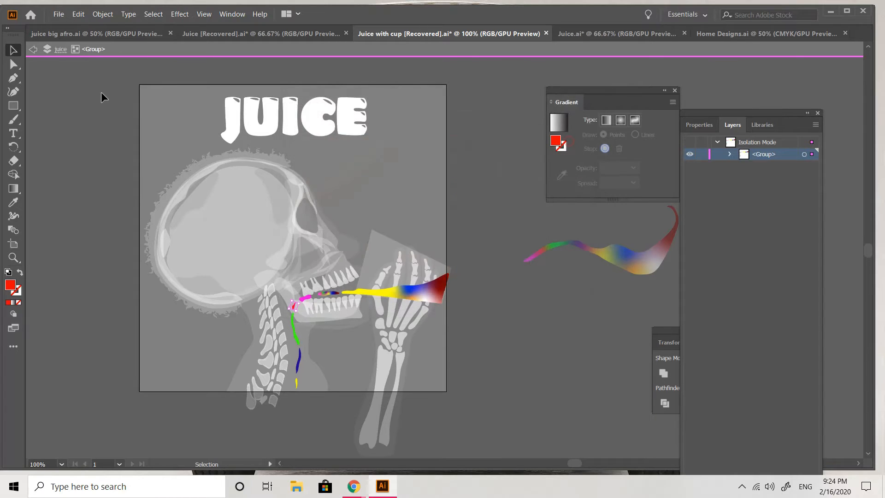
double_click(78, 165)
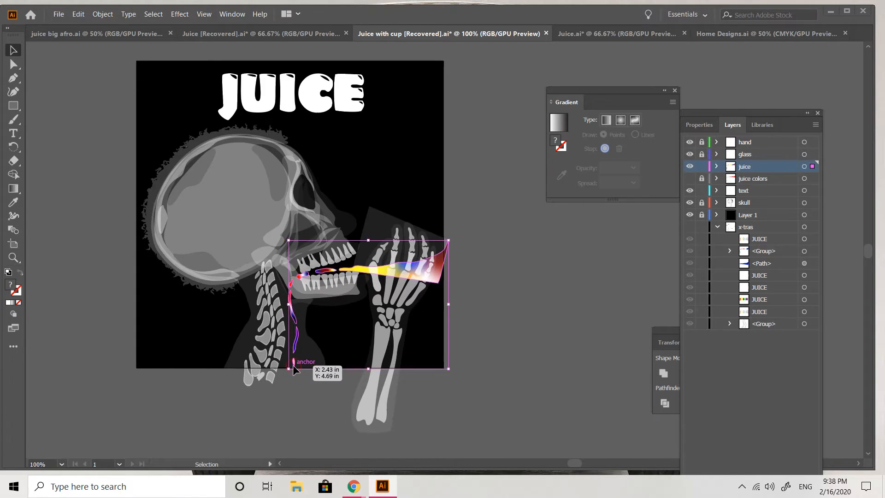
double_click(292, 364)
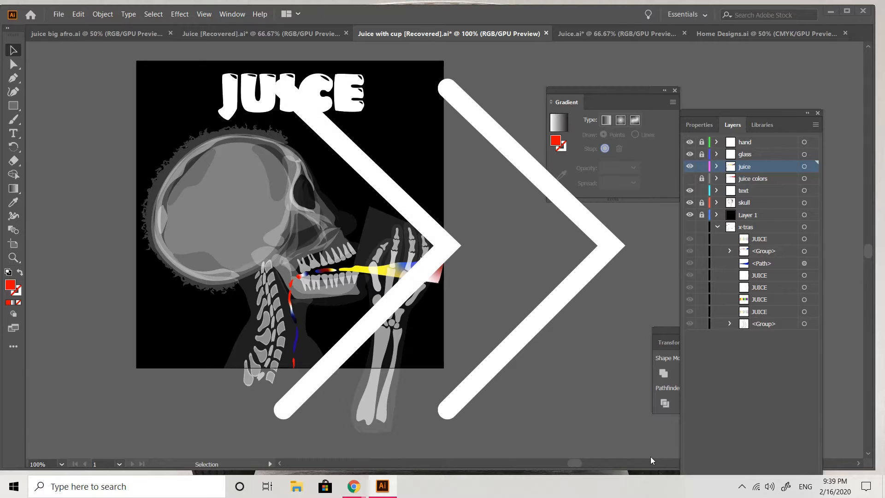
- Duplicate the white JUICE title to the left of the artboard and colour the copy's J yellow
scroll(553, 335, down, 2)
click(401, 184)
key(ctrl+c)
key(ctrl+v)
key(t)
drag(436, 250, 120, 250)
double_click(10, 285)
click(454, 259)
click(434, 135)
click(553, 138)
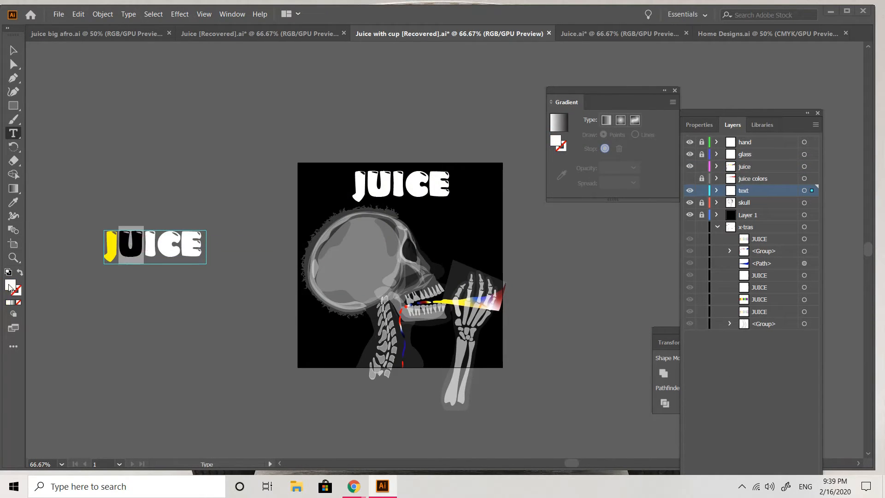
- Colour the U red and the C blue in the duplicated JUICE title
double_click(10, 285)
drag(455, 140, 459, 116)
click(434, 134)
click(561, 139)
drag(184, 244, 206, 245)
double_click(10, 285)
click(453, 181)
click(426, 133)
click(561, 139)
- Colour the duplicated title's E yellow, FFF800, and its J green
click(183, 241)
key(ctrl+plus)
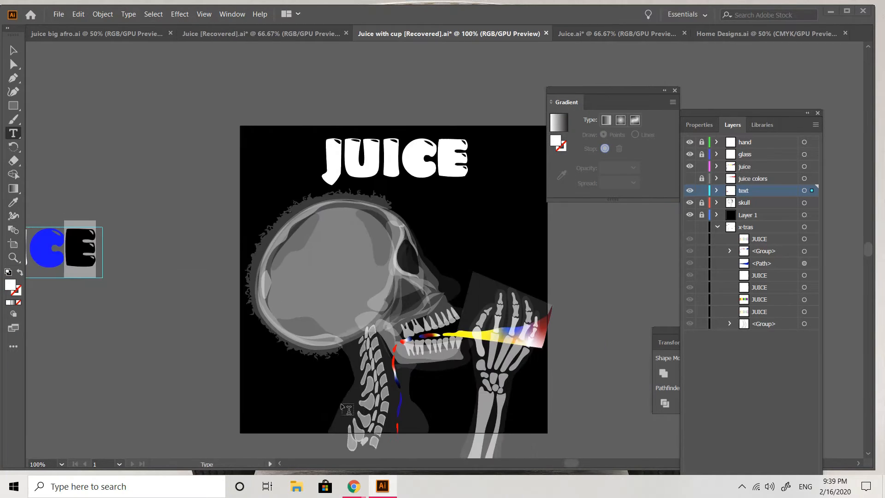
key(ctrl+minus)
double_click(10, 286)
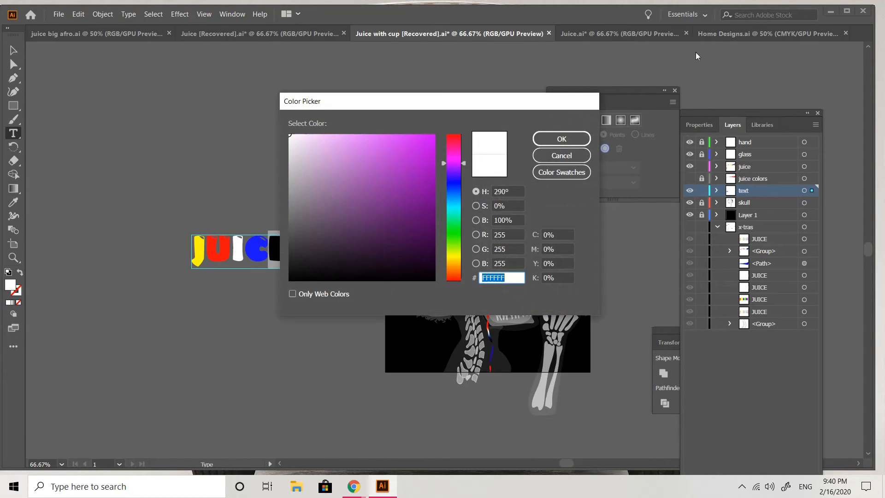
text(FFF800)
key(Return)
double_click(10, 286)
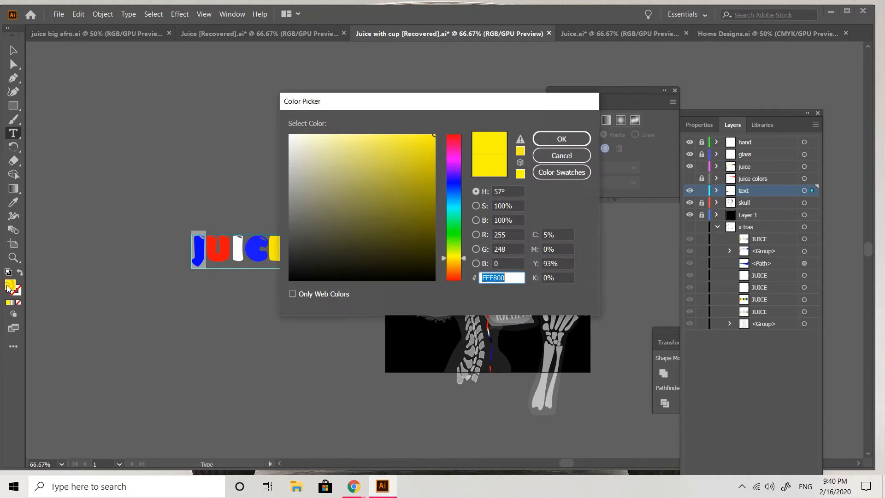
click(457, 220)
click(547, 136)
key(Escape)
- Move the white JUICE title above the artboard and put the coloured copy in its place over the skull
scroll(579, 219, right, 6)
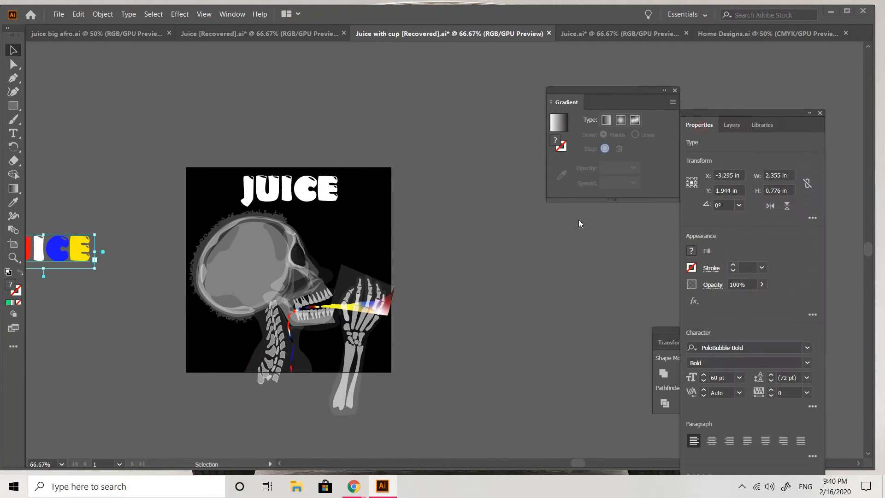
scroll(579, 219, left, 5)
click(491, 190)
drag(492, 193, 488, 102)
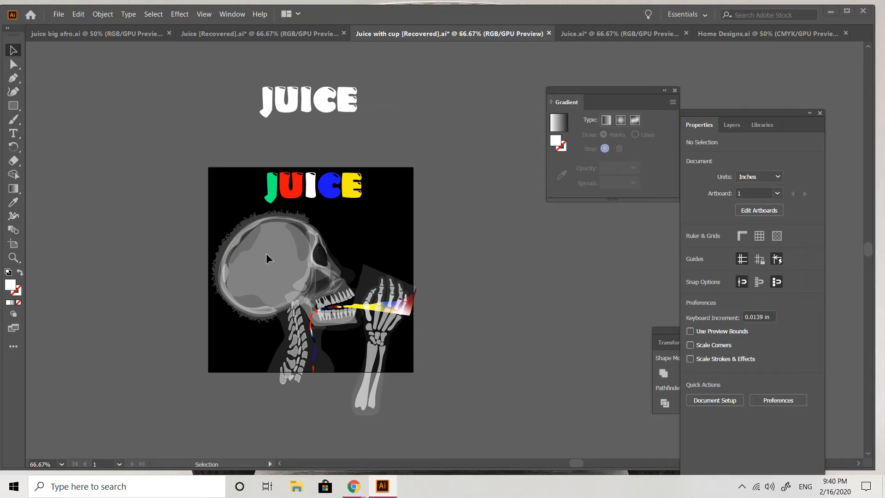
- Copy the handwritten multicoloured JUICE lettering from Juice.ai into Juice with cup and place it above the artboard's upper-left corner
key(ctrl+plus)
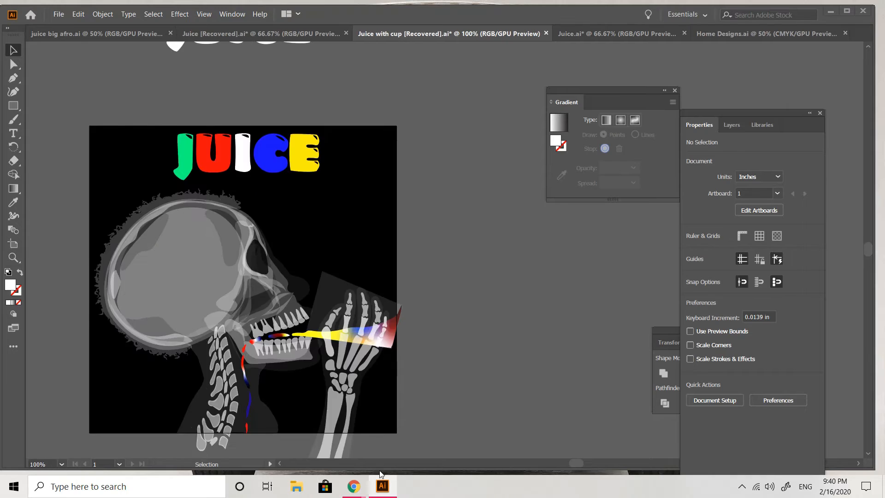
scroll(332, 290, left, 3)
click(601, 34)
key(ctrl+c)
click(476, 34)
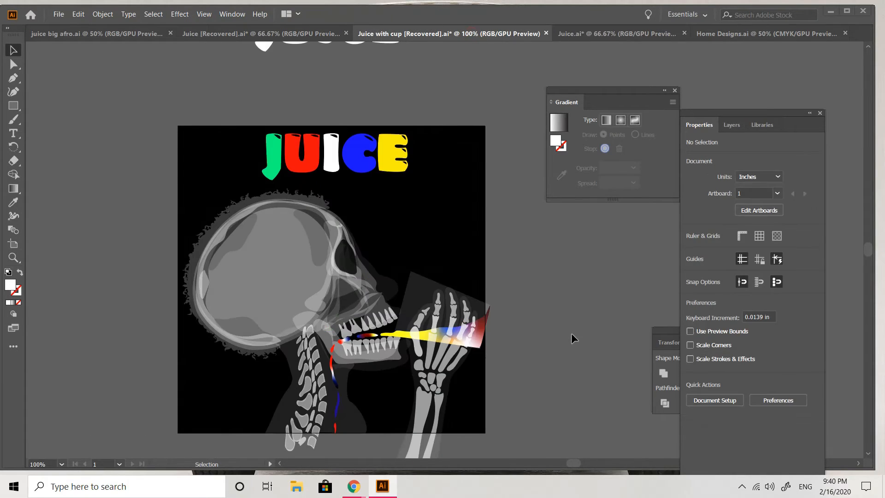
key(ctrl+v)
drag(329, 243, 99, 100)
- Recolour the J of the title on the artboard bright pink
double_click(282, 154)
drag(282, 153, 241, 153)
double_click(10, 284)
click(453, 156)
click(561, 138)
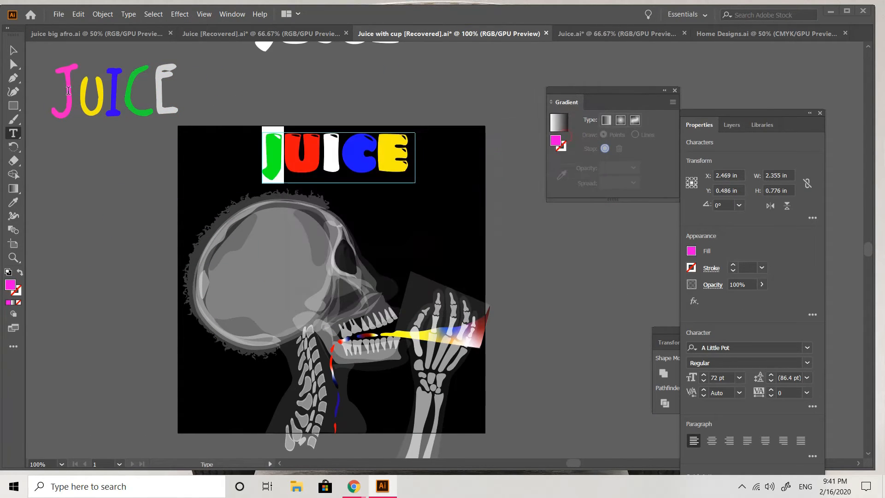
key(Escape)
click(512, 157)
- Shift the handwritten lettering slightly up and left, and recolour the title's U with the yellow sampled from its E
drag(115, 92, 99, 83)
double_click(311, 159)
drag(321, 157, 285, 157)
click(13, 202)
click(392, 152)
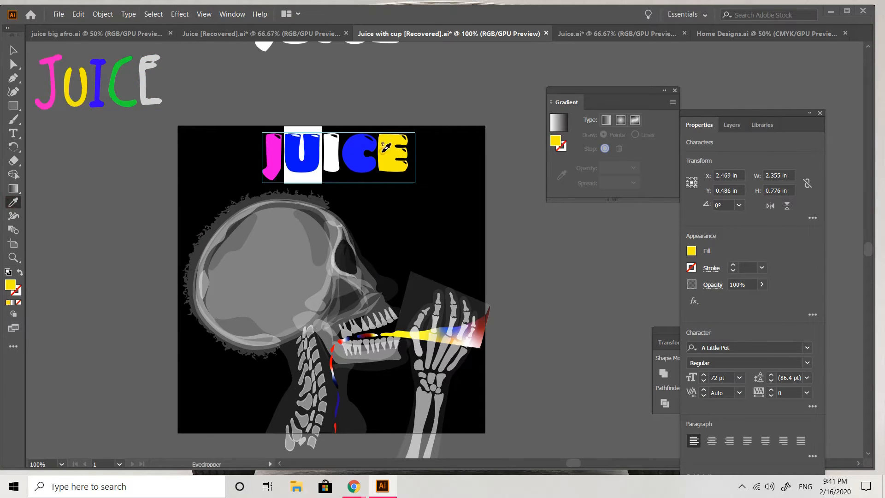
click(13, 50)
click(116, 247)
- Recolour the title's I with the blue sampled from the handwritten I
double_click(339, 158)
drag(340, 158, 322, 157)
click(13, 203)
click(98, 83)
click(13, 49)
click(207, 110)
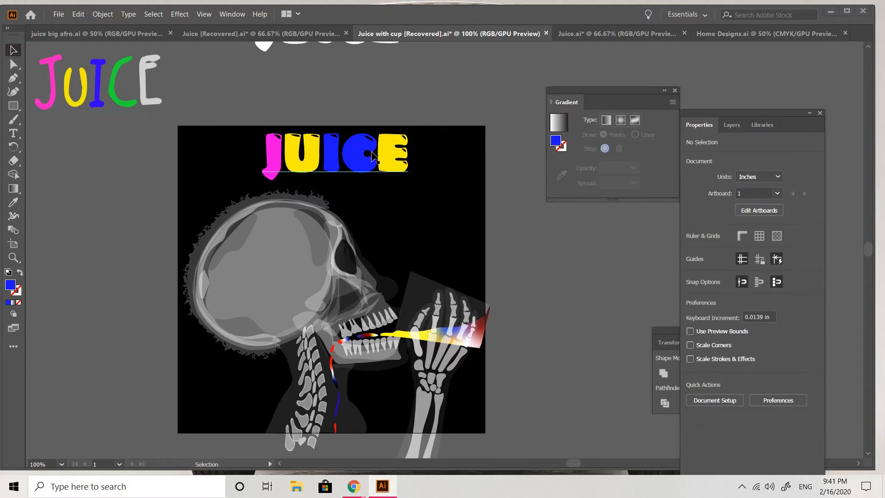
- Recolour the title's C green
double_click(376, 151)
mouse_move(376, 151)
mouse_down()
mouse_move(342, 152)
mouse_move(411, 154)
mouse_move(378, 158)
mouse_up()
double_click(10, 285)
click(506, 139)
key(Escape)
- Recolour the title's E white
double_click(376, 164)
double_click(10, 284)
click(289, 134)
click(563, 138)
key(Escape)
click(99, 187)
key(t)
click(13, 203)
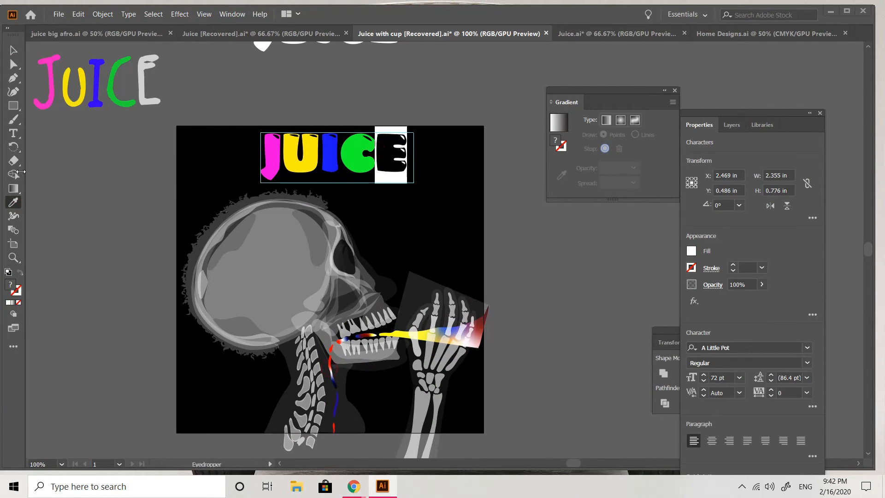
click(13, 50)
click(97, 224)
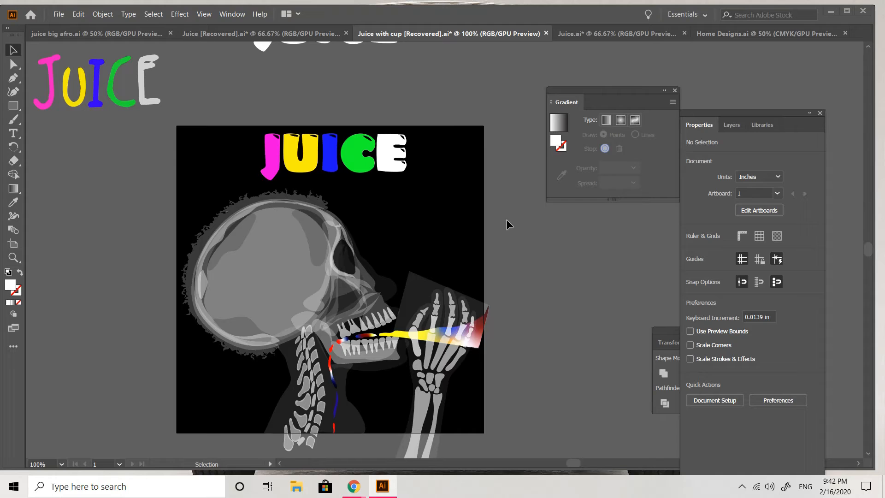
- Copy the title's blue I and paste it as a separate letter to the left of the artboard
double_click(332, 157)
drag(338, 158, 322, 157)
key(Escape)
click(113, 216)
scroll(168, 283, left, 3)
key(ctrl+v)
drag(429, 251, 266, 259)
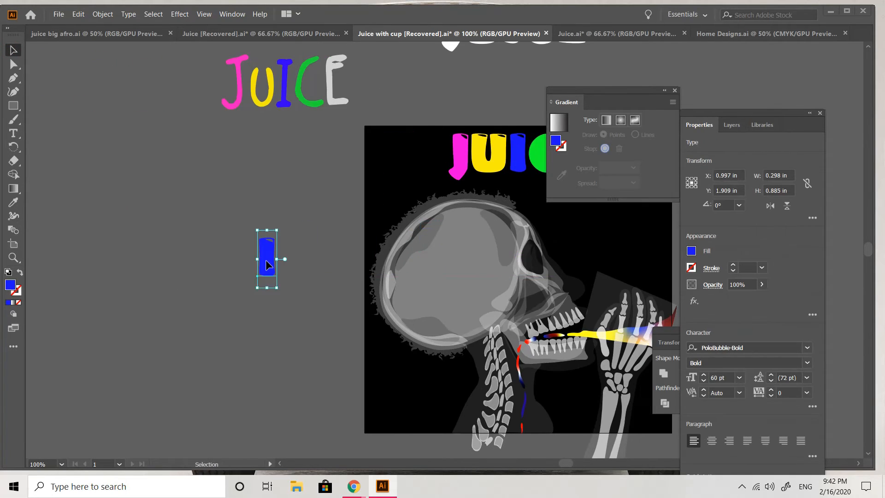
- Draw a freehand Pencil shape over the lower third of the separate blue I and fill it red
key(ctrl+equal)
key(ctrl+equal)
key(ctrl+equal)
key(ctrl+equal)
key(ctrl+equal)
click(267, 264)
drag(14, 120, 51, 148)
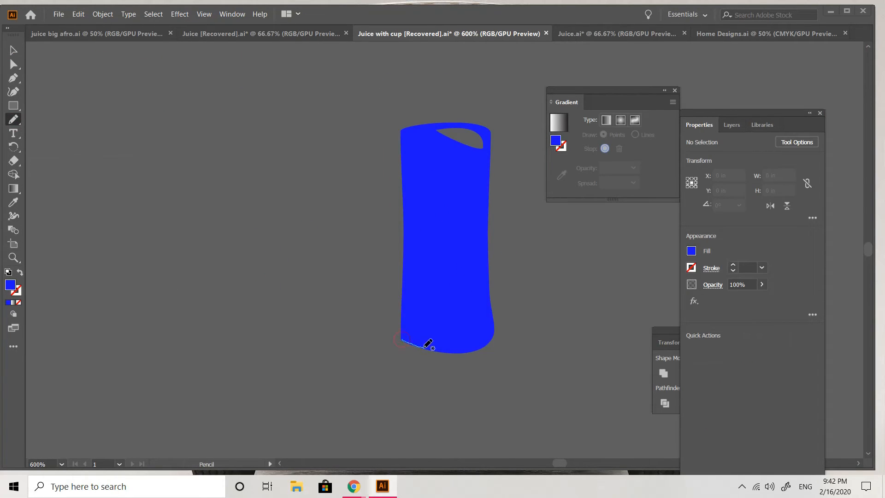
drag(401, 295, 402, 340)
double_click(10, 285)
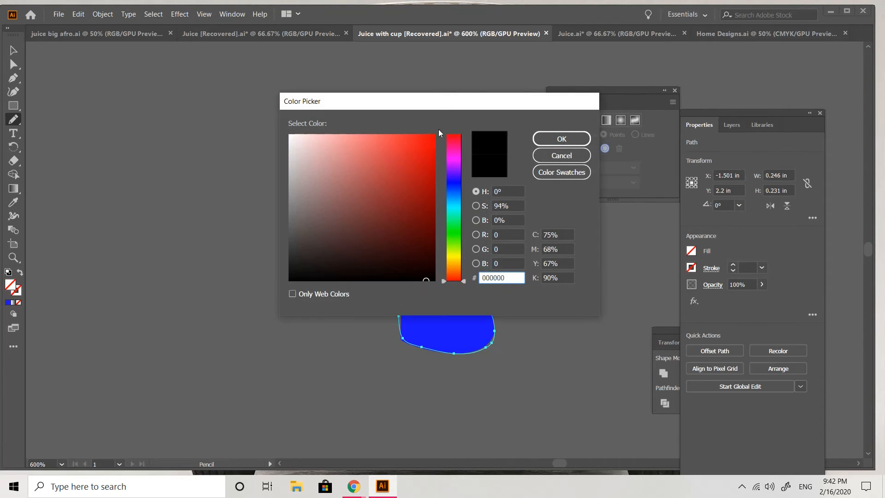
click(434, 134)
click(562, 138)
click(14, 50)
click(79, 116)
- Draw a freehand Pencil band across the middle of the separate I and fill it white
key(n)
drag(404, 205, 456, 207)
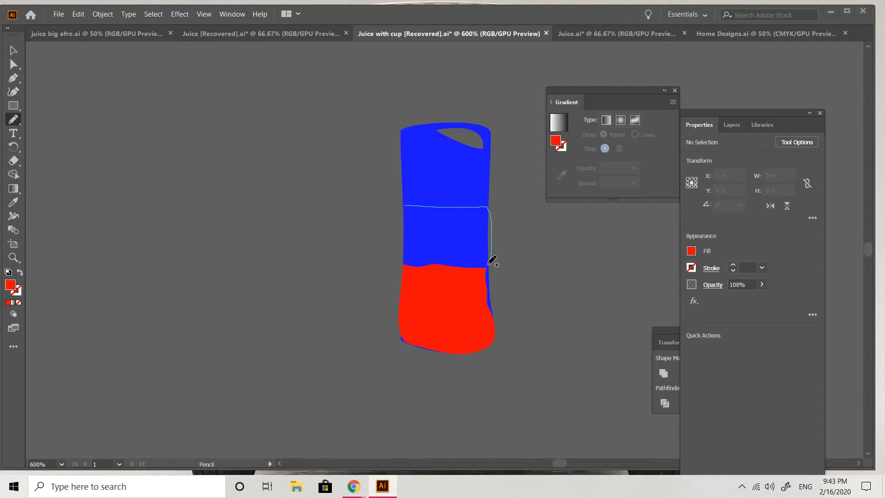
drag(403, 213, 404, 206)
double_click(10, 284)
click(289, 134)
click(562, 138)
click(13, 49)
click(186, 275)
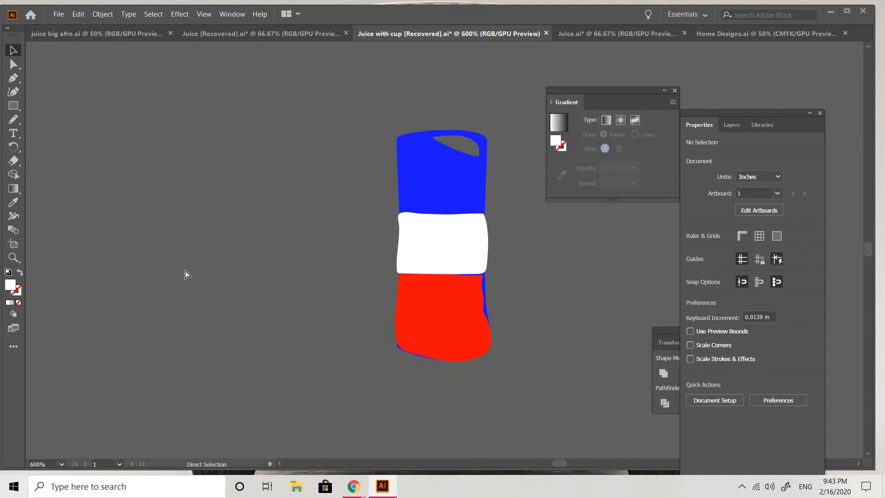
- Try placing the blue, white and red I over the title's I, and undo the move
key(ctrl+minus)
key(ctrl+minus)
key(ctrl+minus)
key(ctrl+minus)
key(ctrl+minus)
scroll(170, 186, right, 5)
click(145, 249)
drag(146, 249, 396, 147)
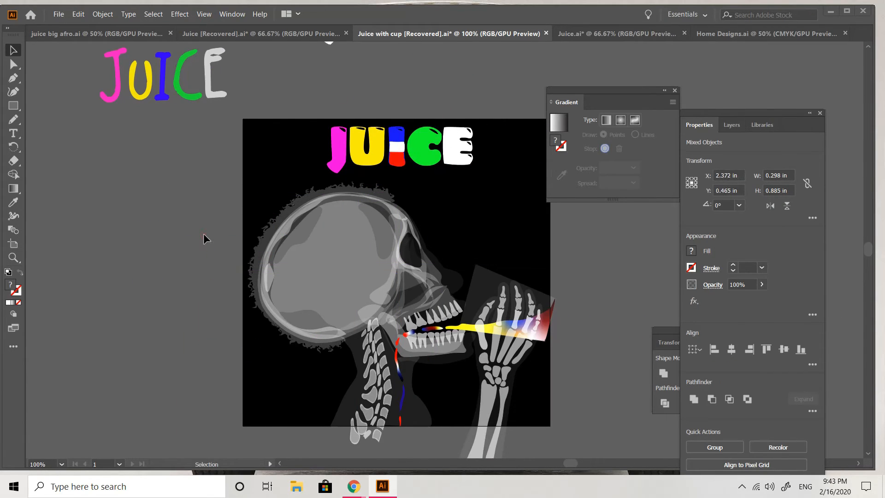
click(203, 238)
key(ctrl+z)
click(122, 246)
- Switch to Chrome and search Google Images for "american flag" in a new tab
click(354, 486)
click(323, 427)
click(765, 18)
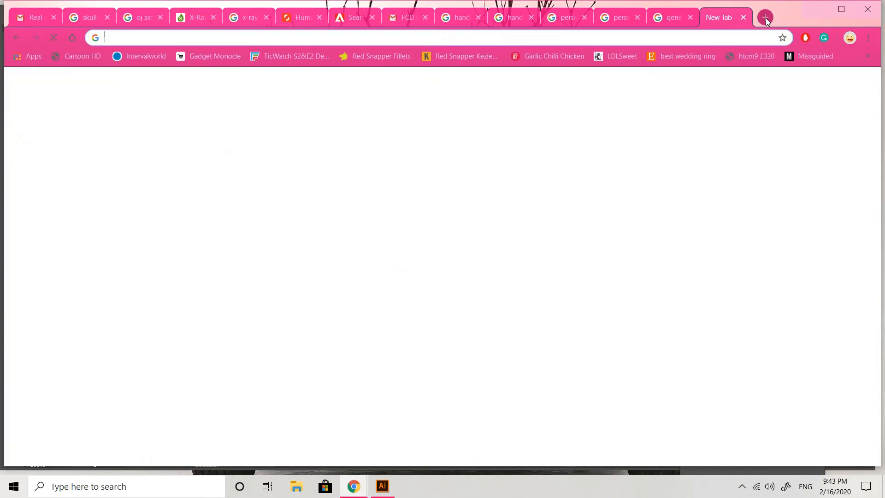
text(american flag)
key(Return)
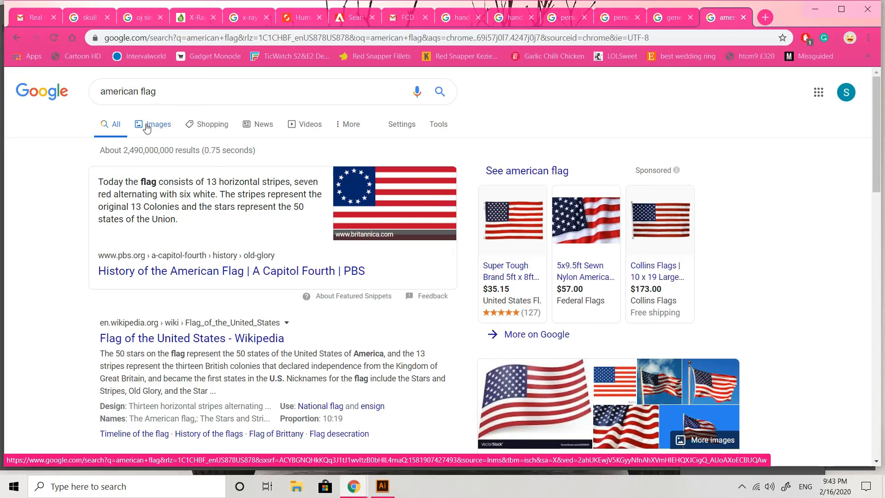
click(152, 124)
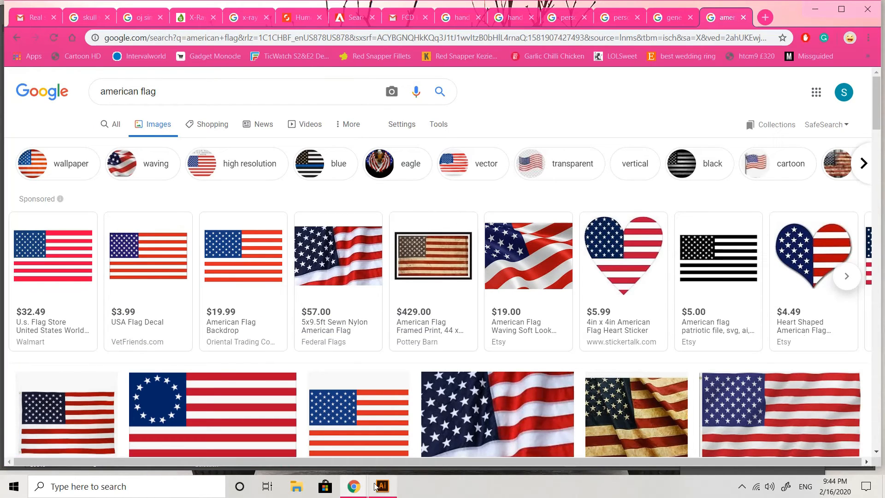
- Switch back to Illustrator and delete the white and red bands from the separate blue I
click(382, 486)
key(ctrl+plus)
key(ctrl+plus)
key(ctrl+plus)
scroll(175, 315, left, 8)
click(208, 292)
key(Delete)
click(211, 330)
key(Delete)
key(ctrl+minus)
key(ctrl+minus)
key(ctrl+minus)
key(ctrl+minus)
key(ctrl+minus)
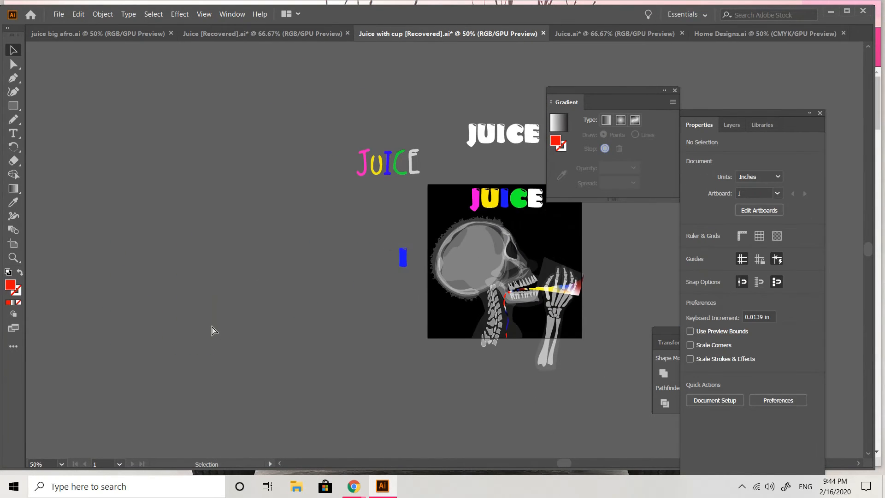
- Delete the separate blue I beside the artboard
scroll(133, 252, right, 4)
key(ctrl+plus)
key(ctrl+plus)
key(ctrl+plus)
key(ctrl+plus)
scroll(150, 261, left, 8)
scroll(152, 261, down, 4)
key(ctrl+minus)
key(ctrl+minus)
key(ctrl+minus)
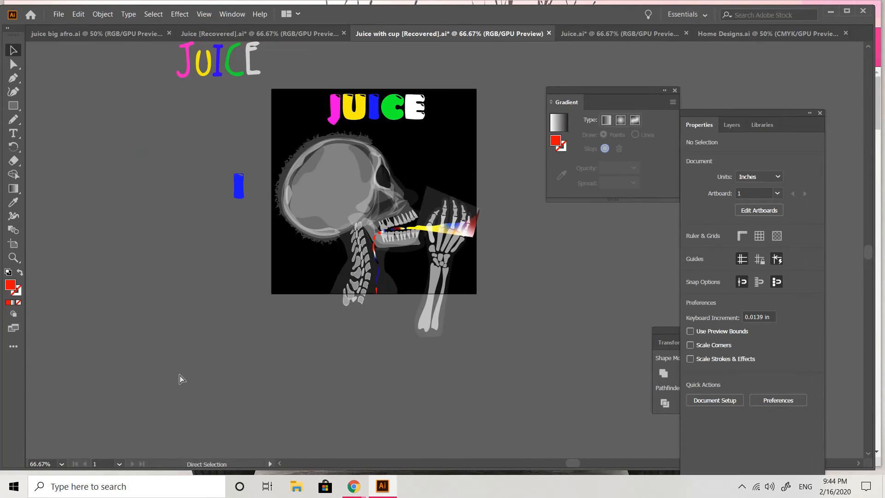
click(236, 186)
key(Delete)
- Fill the E of the artboard's JUICE title with bright red
double_click(415, 111)
drag(424, 110, 404, 110)
double_click(10, 285)
click(433, 138)
click(457, 277)
key(Return)
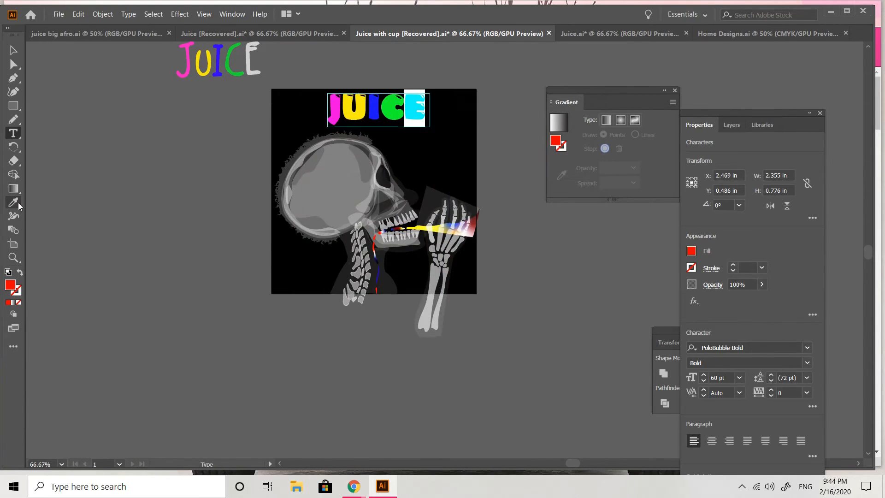
click(14, 62)
click(127, 203)
- Try a different red fill on the title's E, and undo the last change
key(ctrl+minus)
key(ctrl+plus)
key(ctrl+plus)
scroll(126, 203, up, 3)
double_click(397, 119)
drag(413, 118, 382, 119)
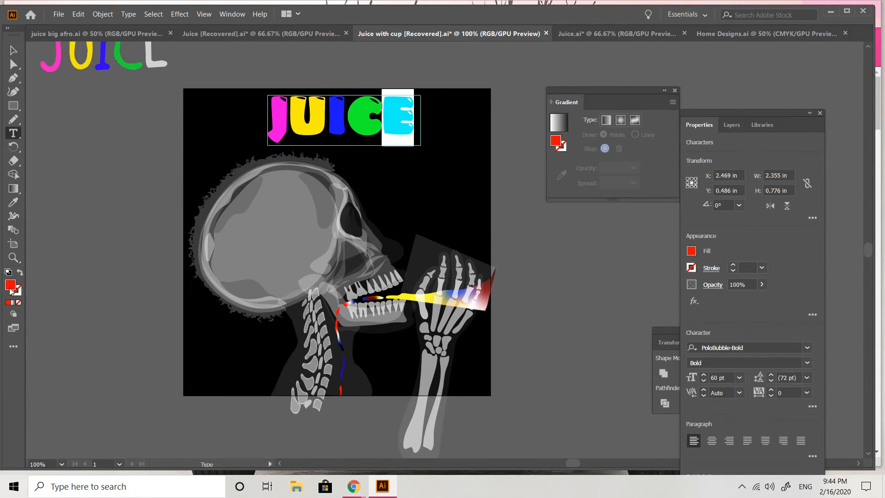
double_click(10, 284)
drag(410, 216, 413, 201)
click(562, 139)
click(13, 50)
click(75, 172)
key(ctrl+z)
double_click(397, 121)
drag(416, 120, 352, 116)
double_click(10, 285)
click(561, 155)
- Fill the title's E with the green sampled from the title's C using the Eyedropper
click(13, 201)
click(13, 49)
double_click(398, 121)
click(13, 202)
click(368, 121)
click(13, 49)
click(95, 217)
- Fill the title's C with a light, bright red
double_click(11, 284)
click(453, 277)
click(405, 154)
click(562, 139)
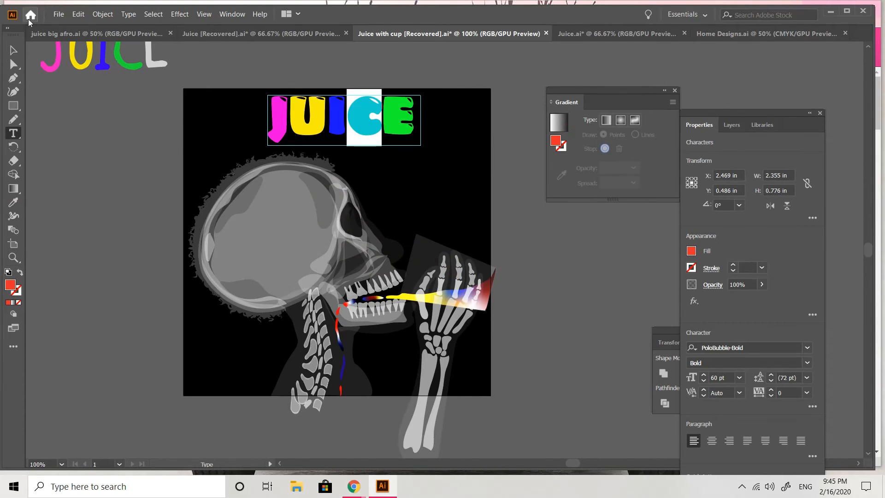
click(12, 53)
click(88, 230)
- Fill the title's C with a darker red and deselect it
double_click(382, 115)
drag(382, 115, 349, 116)
double_click(10, 284)
click(424, 182)
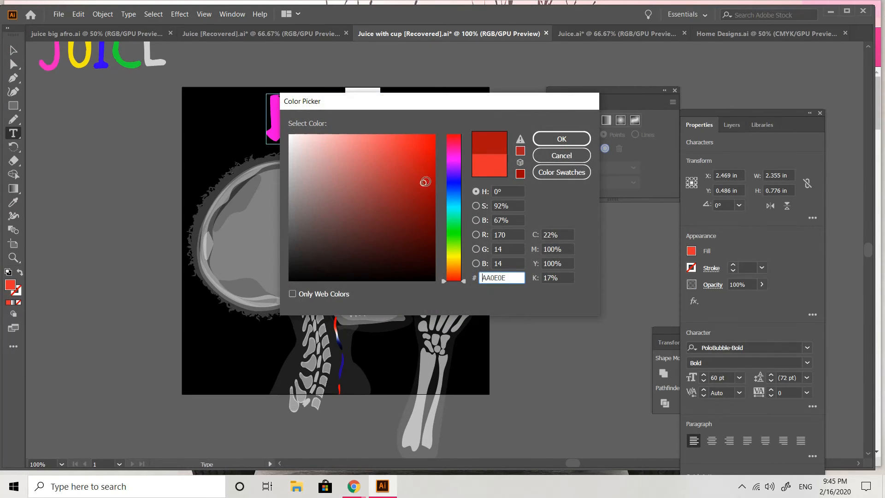
click(561, 139)
click(13, 50)
click(103, 205)
- Try filling the long upper throat segment of the juice with the title's green, and undo it
key(ctrl+minus)
key(ctrl+plus)
key(ctrl+plus)
scroll(352, 398, down, 3)
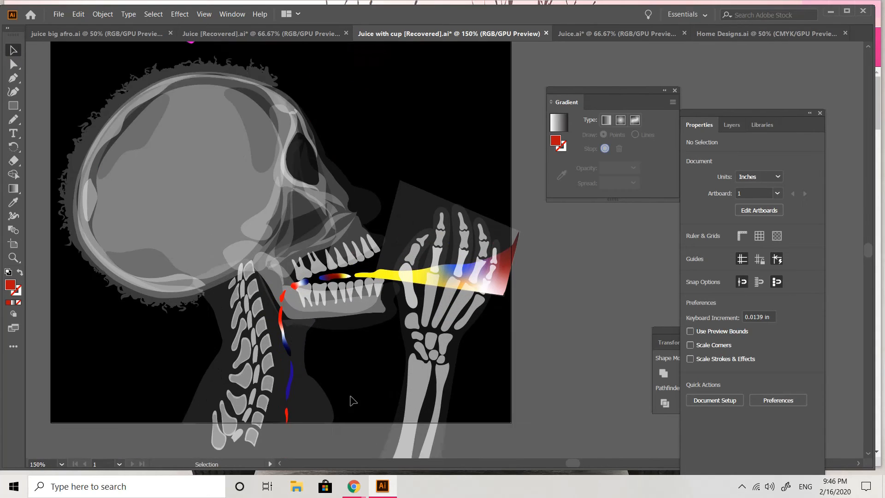
double_click(288, 279)
scroll(288, 279, up, 8)
click(13, 201)
click(361, 282)
scroll(362, 282, down, 6)
scroll(362, 282, down, 5)
click(13, 50)
double_click(167, 347)
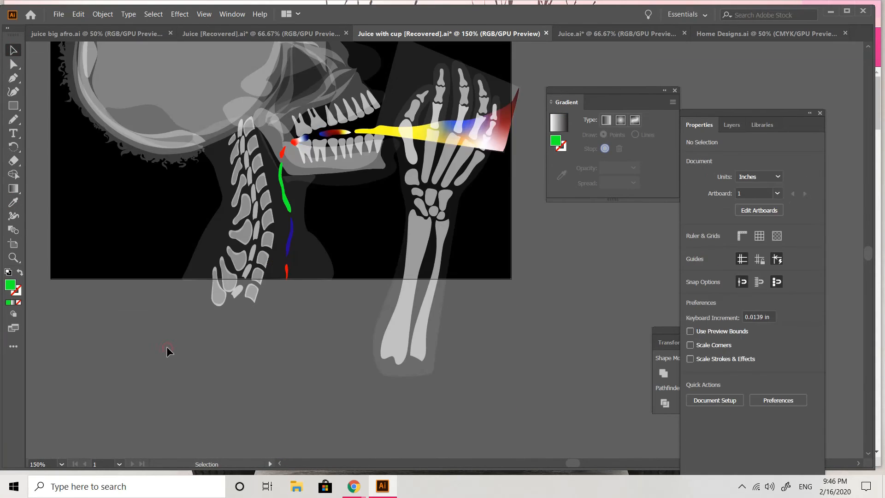
key(ctrl+y)
key(ctrl+y)
key(ctrl+z)
double_click(248, 336)
- Try filling the gradient juice segment between the teeth with a colour sampled from the title, and undo it
double_click(322, 136)
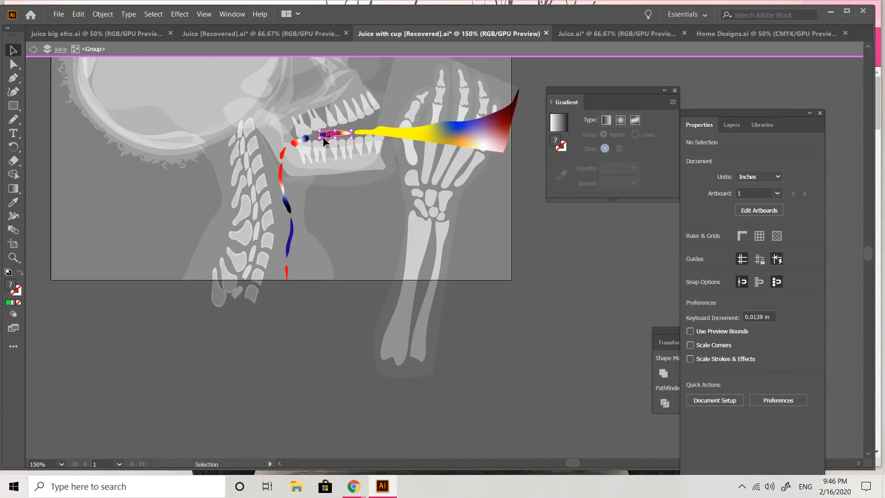
click(324, 135)
click(13, 202)
scroll(142, 381, up, 7)
click(371, 134)
click(13, 51)
double_click(229, 389)
key(ctrl+minus)
key(ctrl+minus)
key(ctrl+plus)
key(ctrl+plus)
key(ctrl+z)
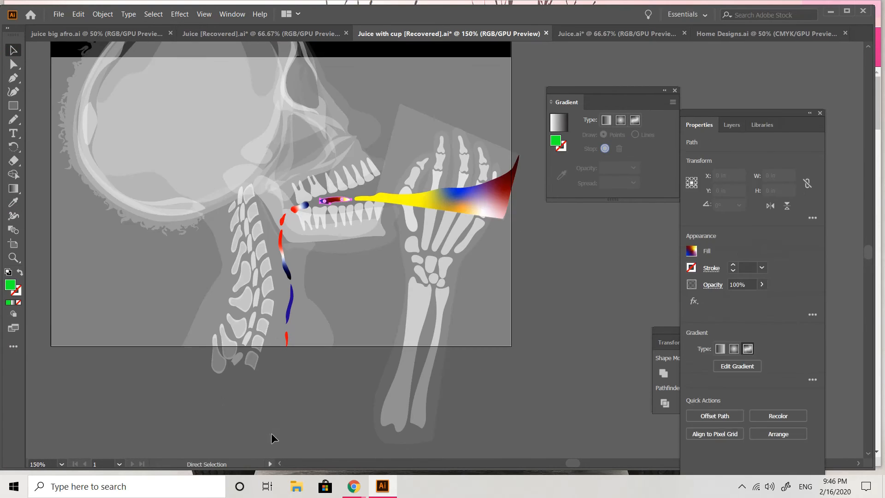
double_click(271, 433)
- Fill the small juice drop at the start of the throat with the green of the title's E
double_click(284, 216)
click(13, 202)
scroll(366, 77, up, 7)
click(365, 115)
click(14, 50)
double_click(167, 322)
scroll(258, 295, up, 5)
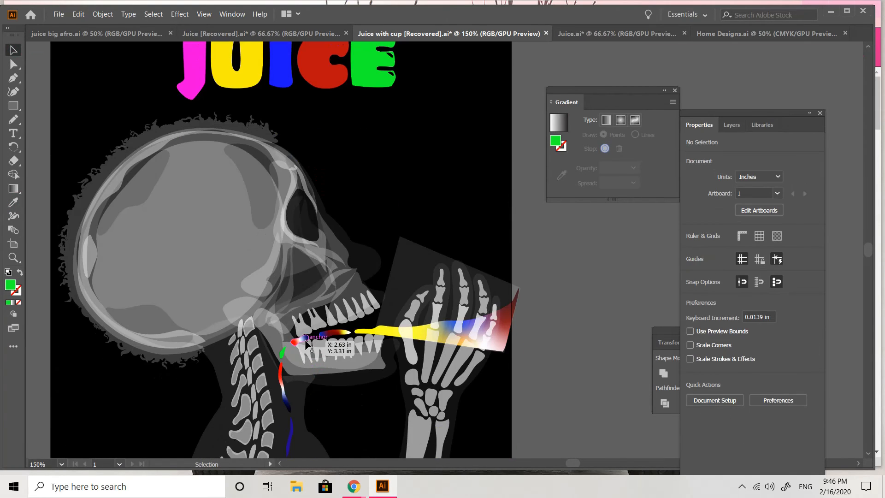
- Fill the small juice segment by the back teeth with the pink sampled from the title's J
double_click(301, 344)
click(301, 344)
click(13, 202)
click(201, 69)
click(13, 51)
- Reshape the pink juice segment's anchor points and handles, stretching it toward the green drop and toward the front teeth
key(ctrl+plus)
key(ctrl+plus)
key(ctrl+plus)
key(ctrl+plus)
key(ctrl+plus)
key(ctrl+plus)
click(13, 64)
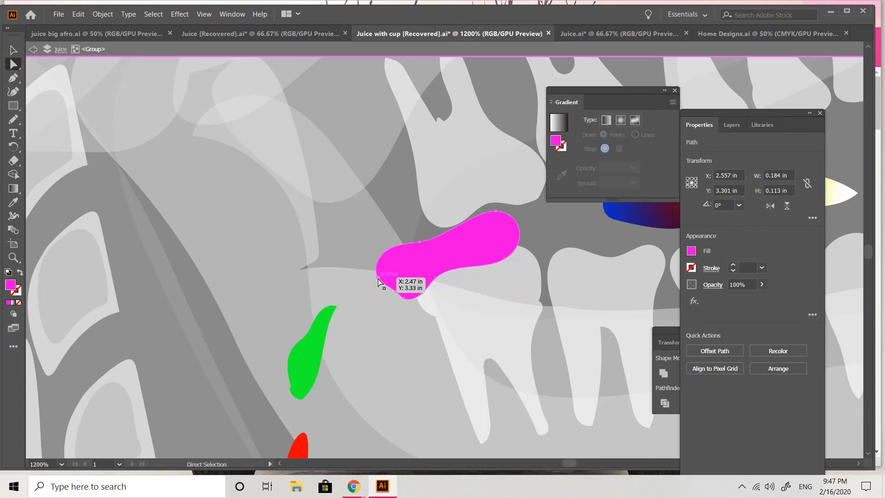
drag(376, 271, 350, 290)
mouse_move(389, 285)
mouse_down()
mouse_move(379, 302)
mouse_move(394, 299)
mouse_move(382, 301)
mouse_up()
drag(423, 291, 435, 278)
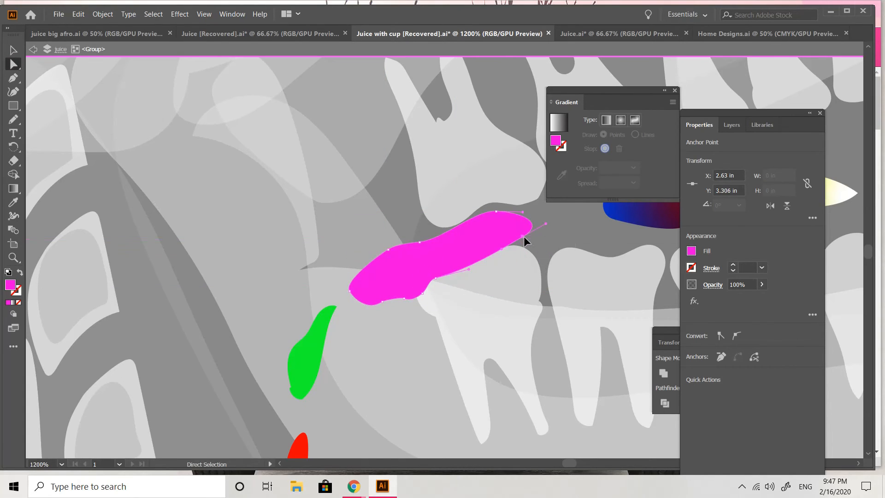
click(522, 237)
drag(546, 224, 544, 237)
key(v)
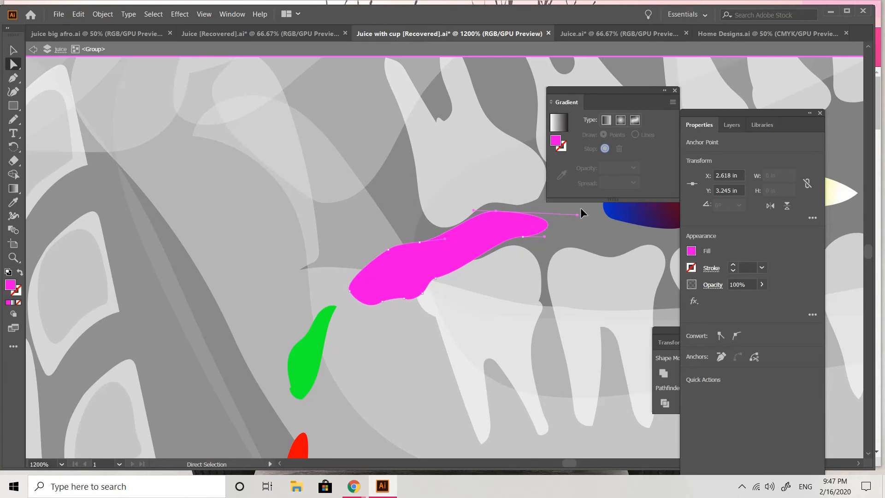
key(ctrl+1)
click(178, 277)
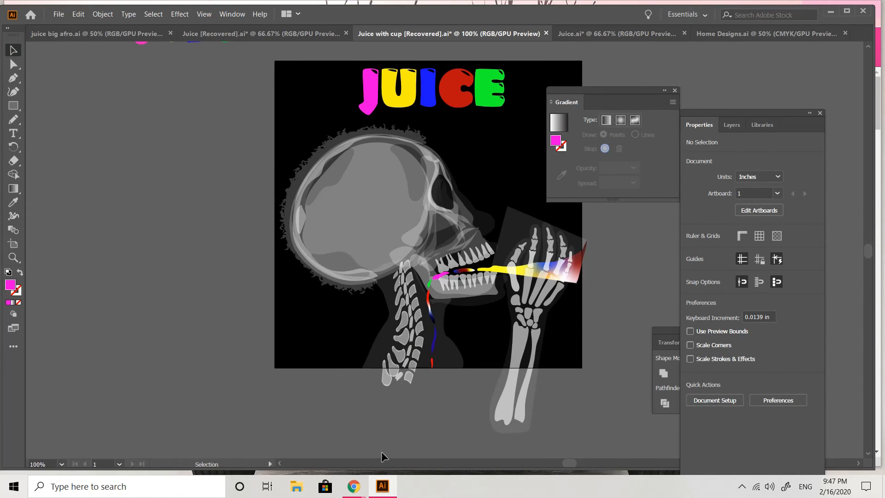
- Adjust the freeform gradient points of the juice segment between the teeth so its back end turns from blue to red
key(ctrl+plus)
key(ctrl+plus)
key(ctrl+plus)
key(ctrl+plus)
double_click(550, 331)
click(618, 134)
click(508, 328)
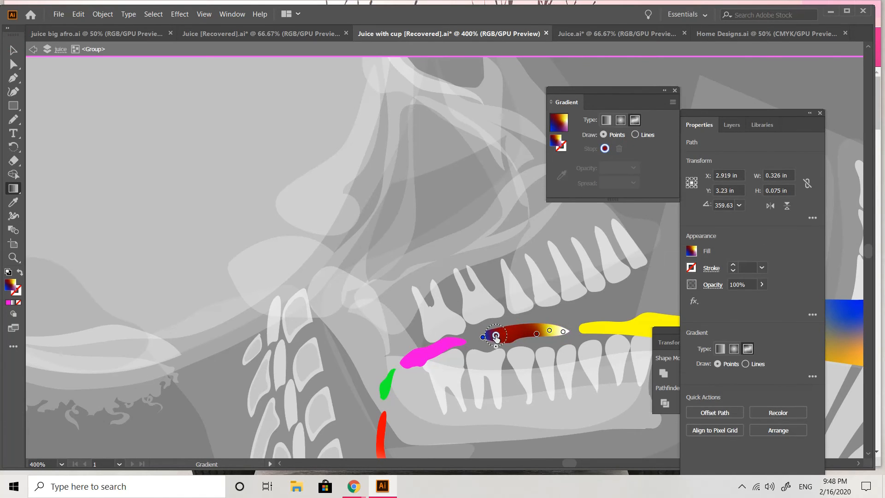
mouse_move(536, 333)
mouse_down()
mouse_move(523, 335)
mouse_move(534, 335)
mouse_up()
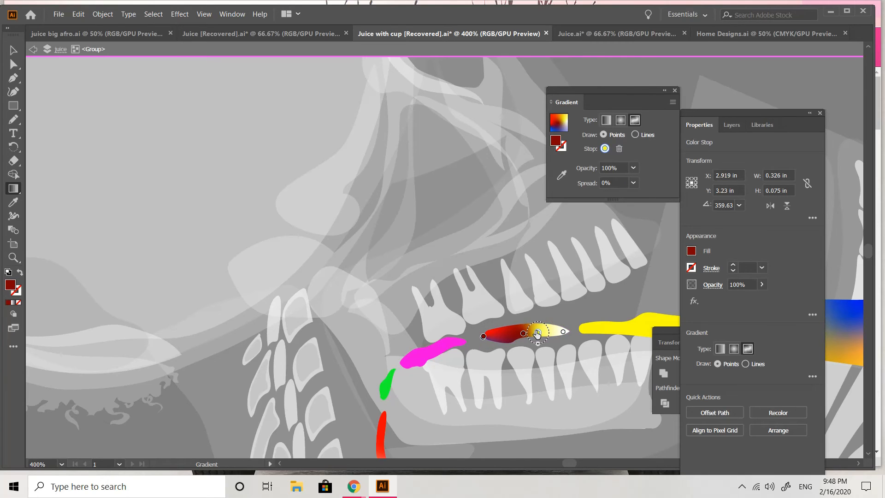
key(ctrl+minus)
key(ctrl+minus)
key(ctrl+minus)
click(233, 268)
- Delete the white colour stop from the same segment's tip and shift its red stops toward the back end
key(ctrl+equal)
key(ctrl+equal)
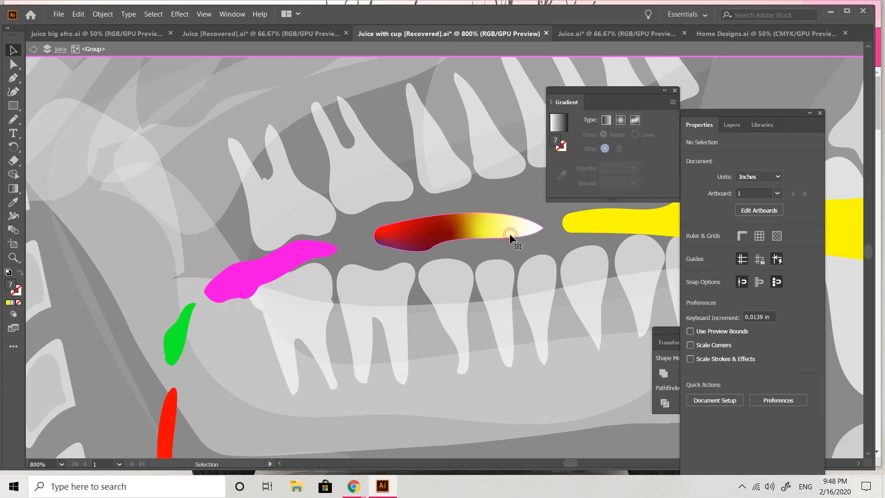
click(510, 235)
key(g)
click(529, 229)
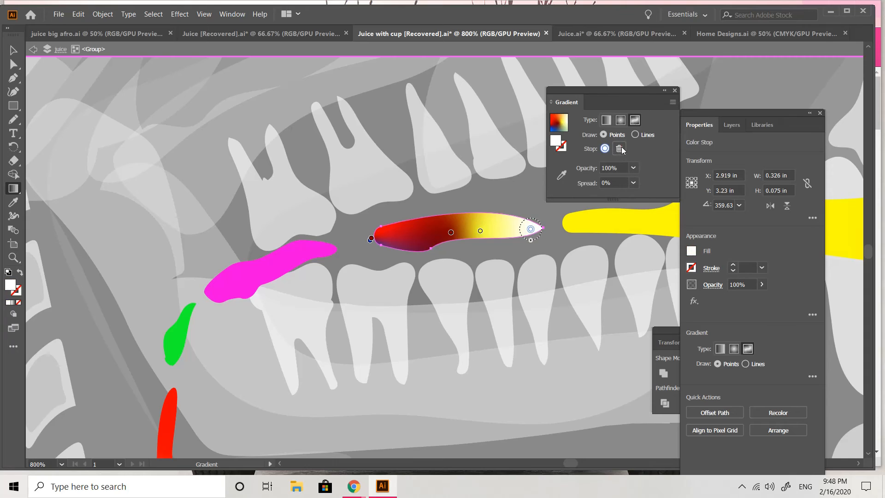
key(Delete)
scroll(446, 268, right, 3)
drag(381, 231, 331, 233)
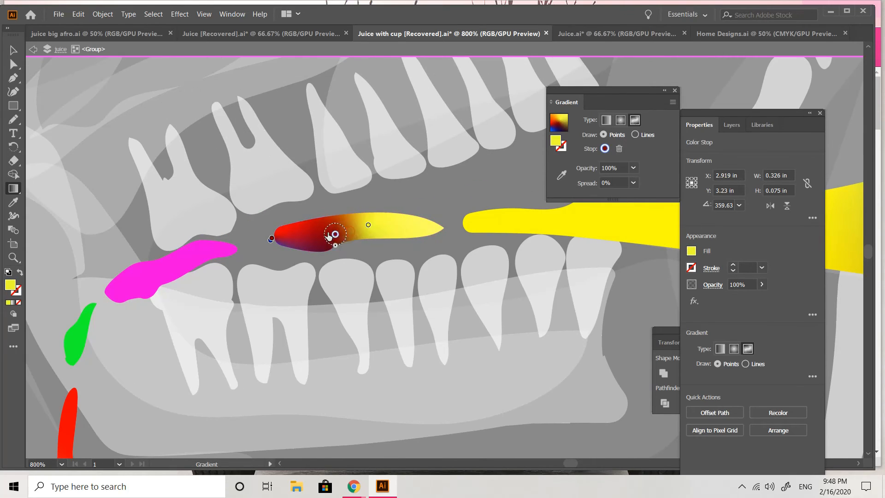
drag(272, 238, 267, 246)
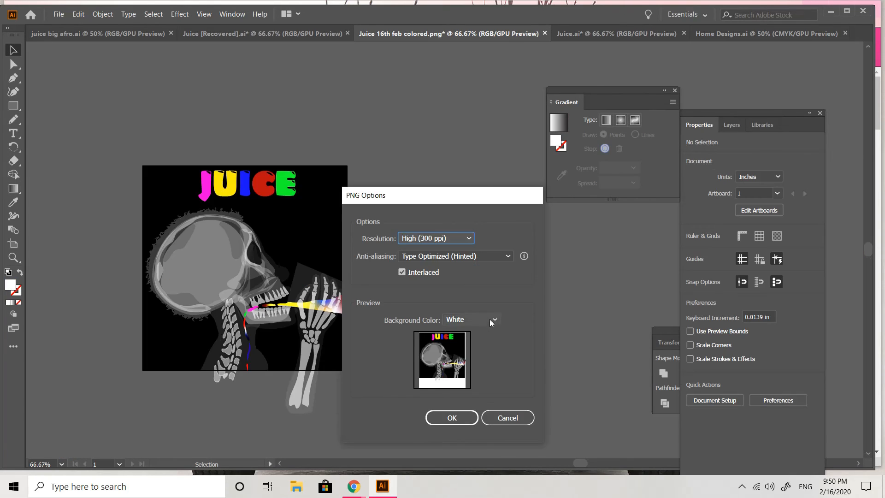
- Set the background colour option and complete the High (300 ppi) PNG export, and save the document
click(479, 319)
click(475, 328)
click(454, 417)
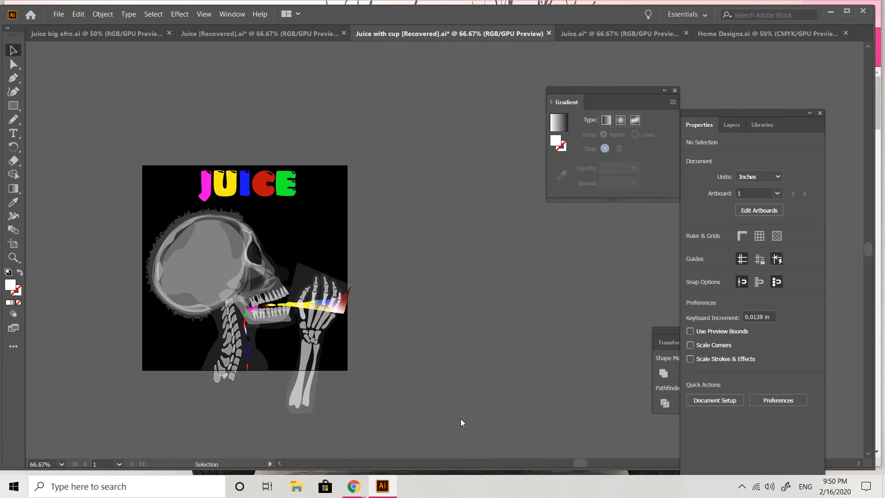
click(59, 14)
click(80, 99)
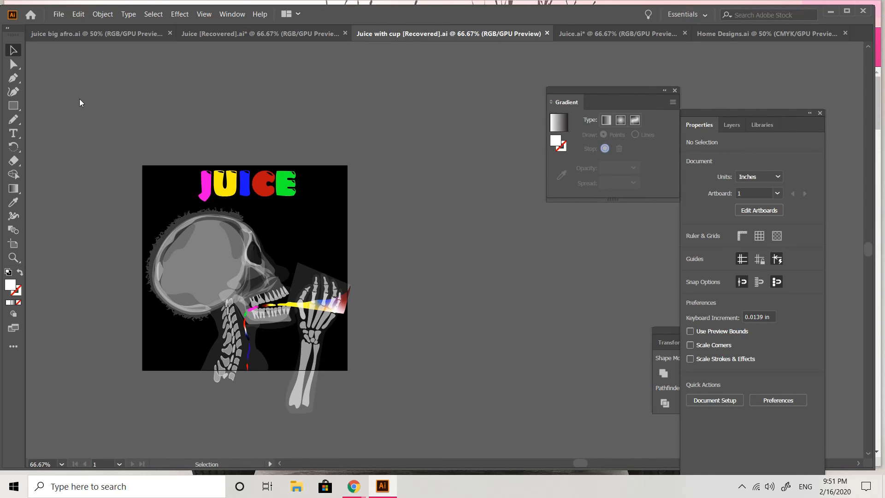
- Replace the multicoloured title with a pasted white JUICE title above the skull
drag(231, 184, 465, 230)
key(ctrl+v)
drag(403, 251, 217, 183)
click(267, 156)
drag(270, 184, 270, 188)
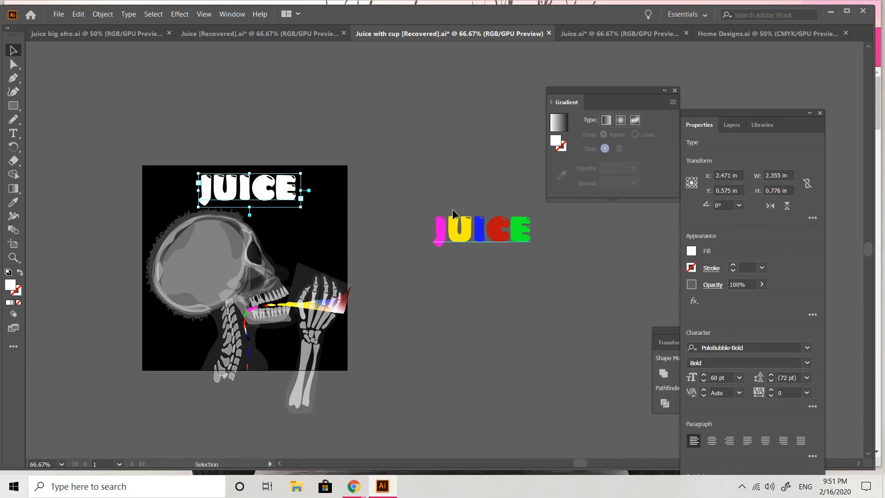
click(455, 225)
key(Delete)
- Display the layer list, select the x-tras layer, and dismiss the low-battery notice
click(729, 126)
click(721, 226)
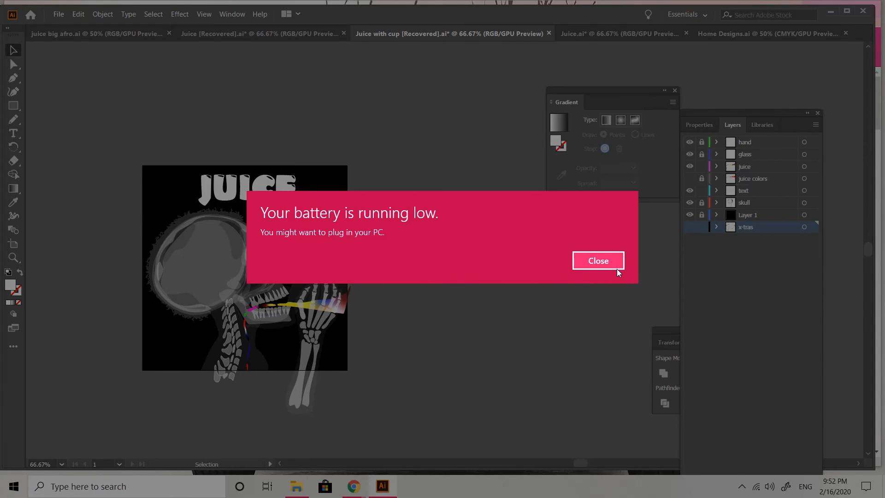
click(600, 265)
- Nudge the white JUICE title slightly left and lower its opacity
click(295, 196)
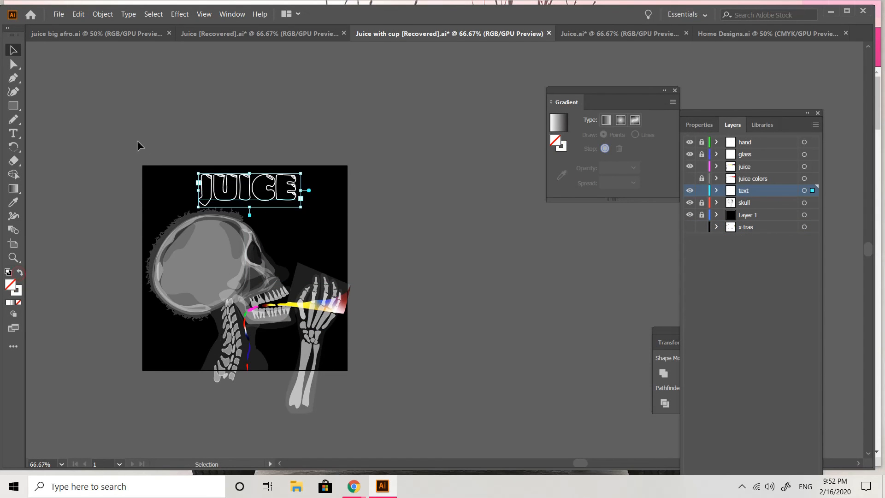
click(368, 130)
drag(291, 190, 289, 190)
click(700, 125)
click(763, 284)
drag(763, 299, 752, 299)
click(69, 92)
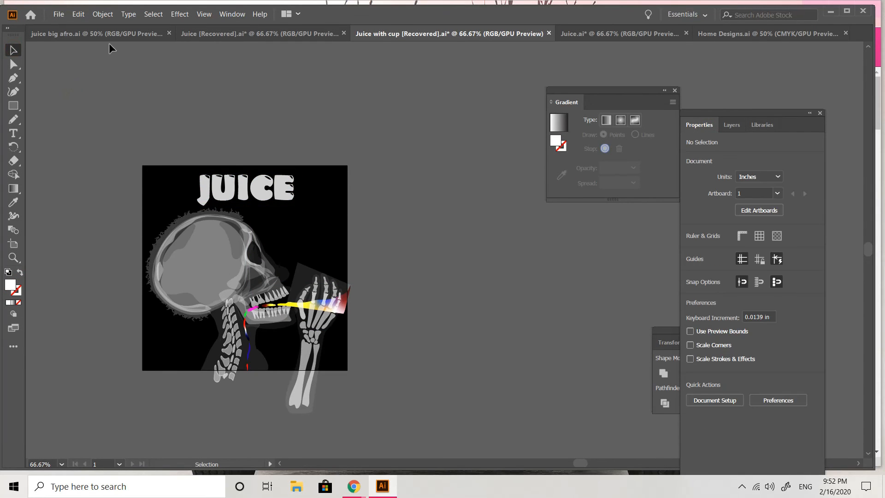
- Export the white-title artwork as a PNG named "Juice 16th feb white title" in Creative Cloud Files, accepting the export options
click(58, 14)
click(249, 203)
text(Juice 16th)
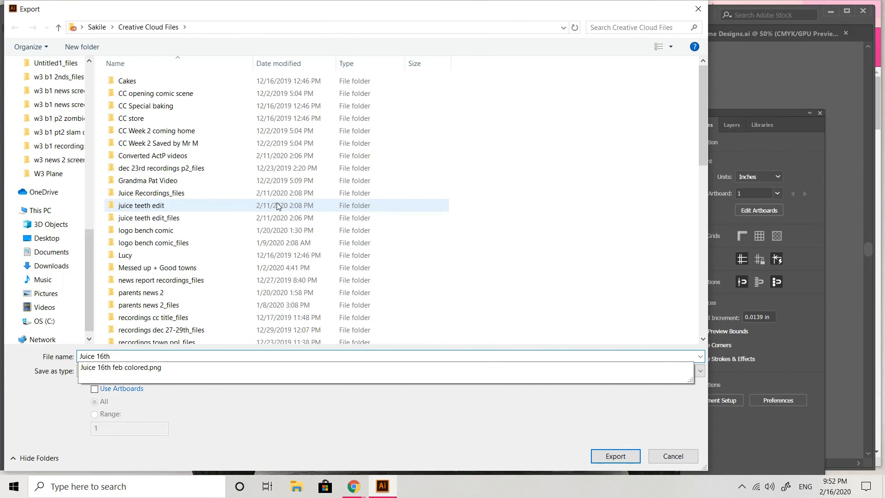
text( feb white title)
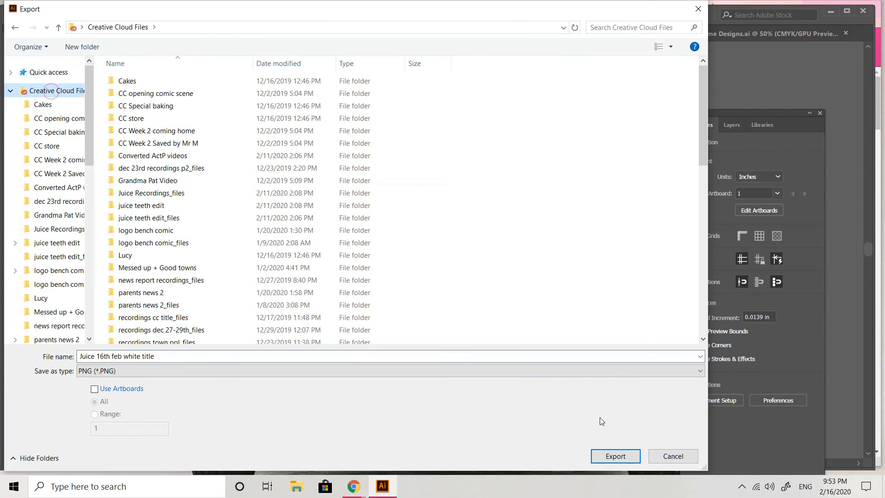
click(615, 456)
click(453, 418)
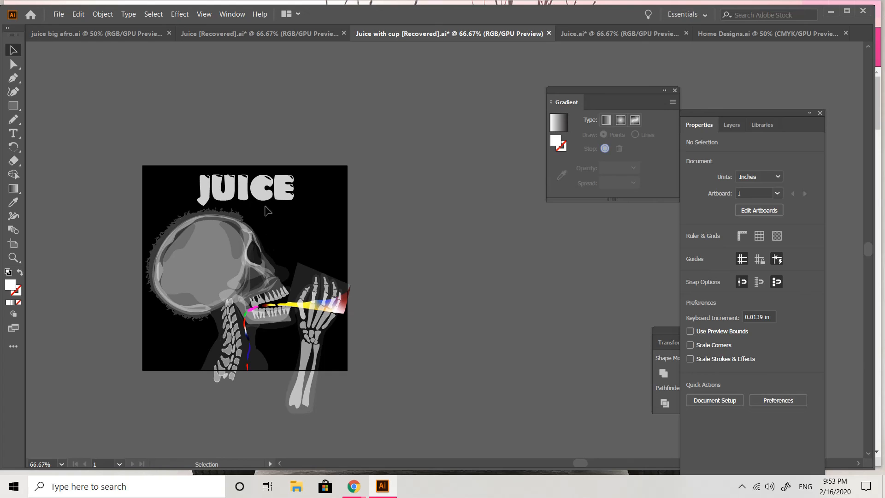
- Give the JUICE title a white 2 pt stroke with no fill, and open its opacity slider
click(259, 187)
click(21, 272)
click(762, 267)
click(778, 53)
click(761, 268)
click(779, 40)
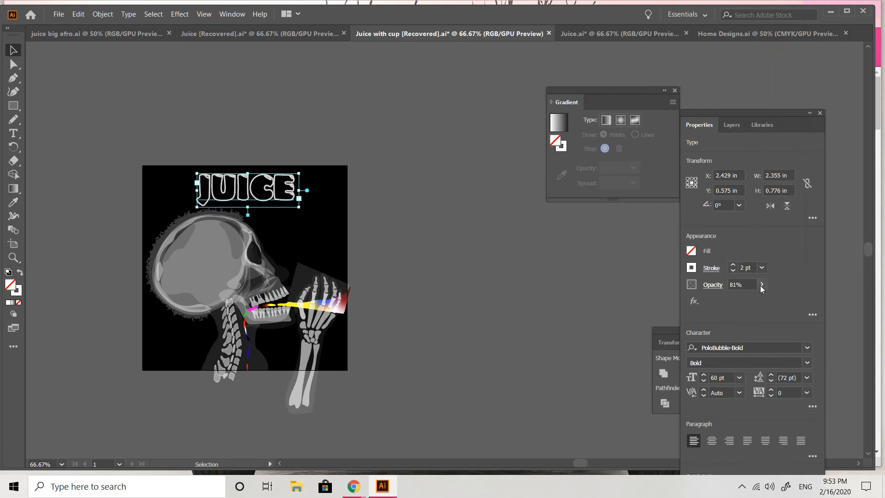
click(761, 285)
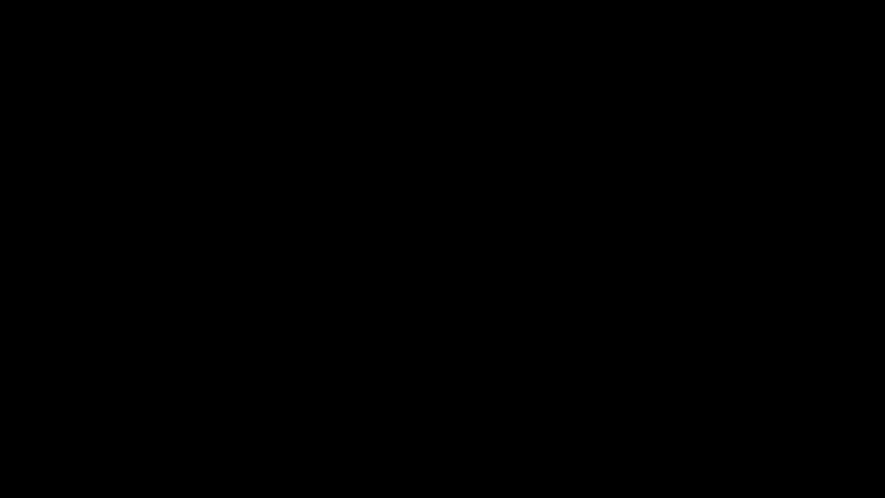